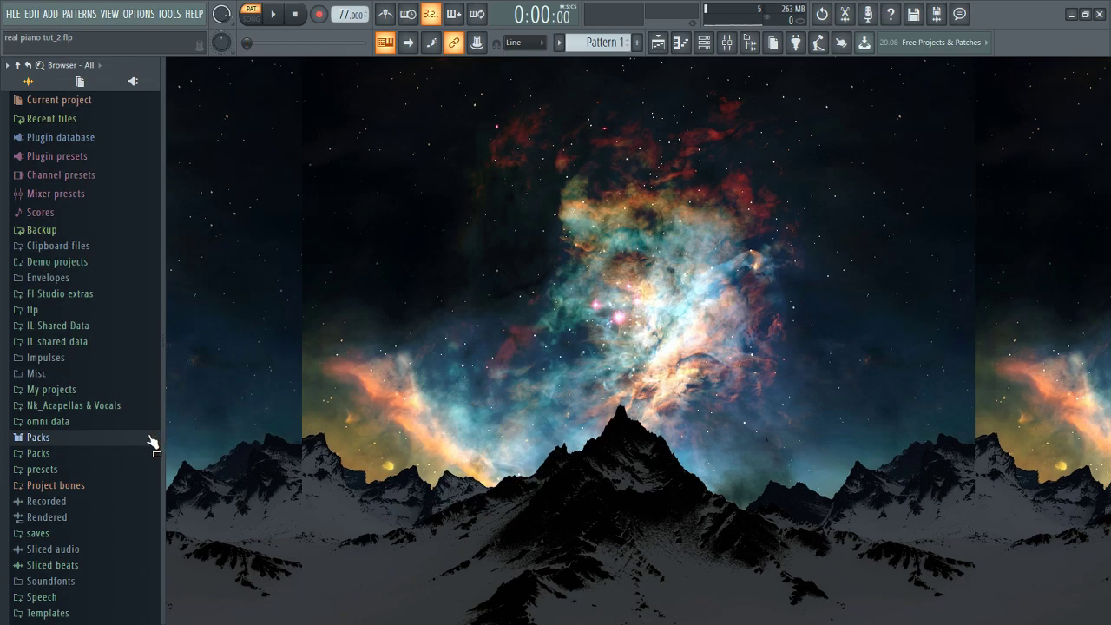
Locate the Grand Piano preset in the Packs library, within the Keyboard instruments
{"action": "left_click", "coordinate": [113, 439]}
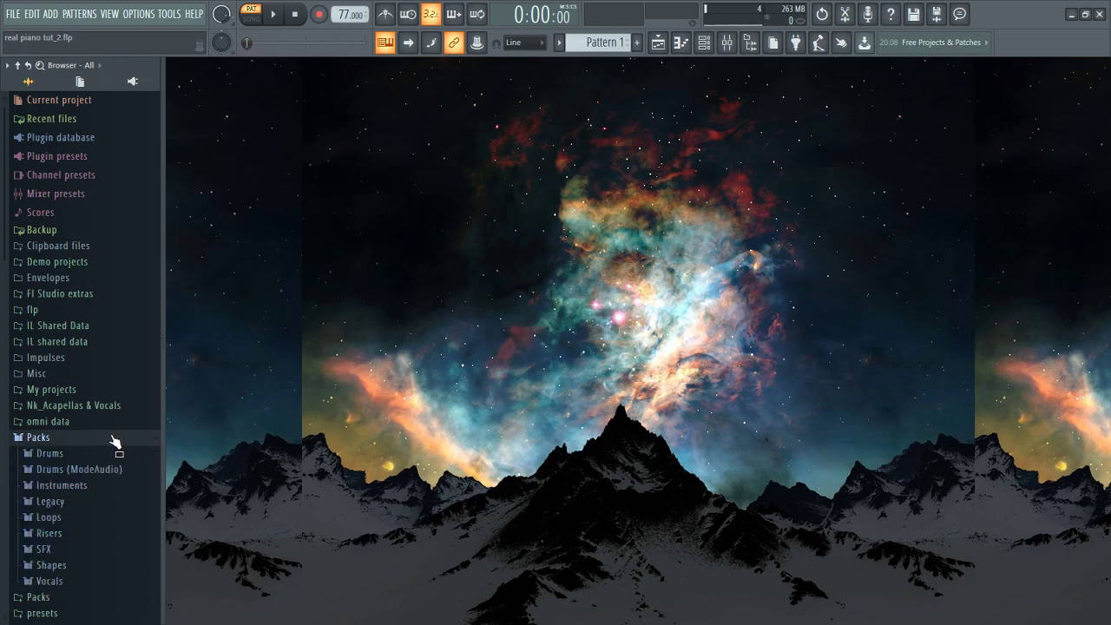
{"action": "left_click", "coordinate": [91, 484]}
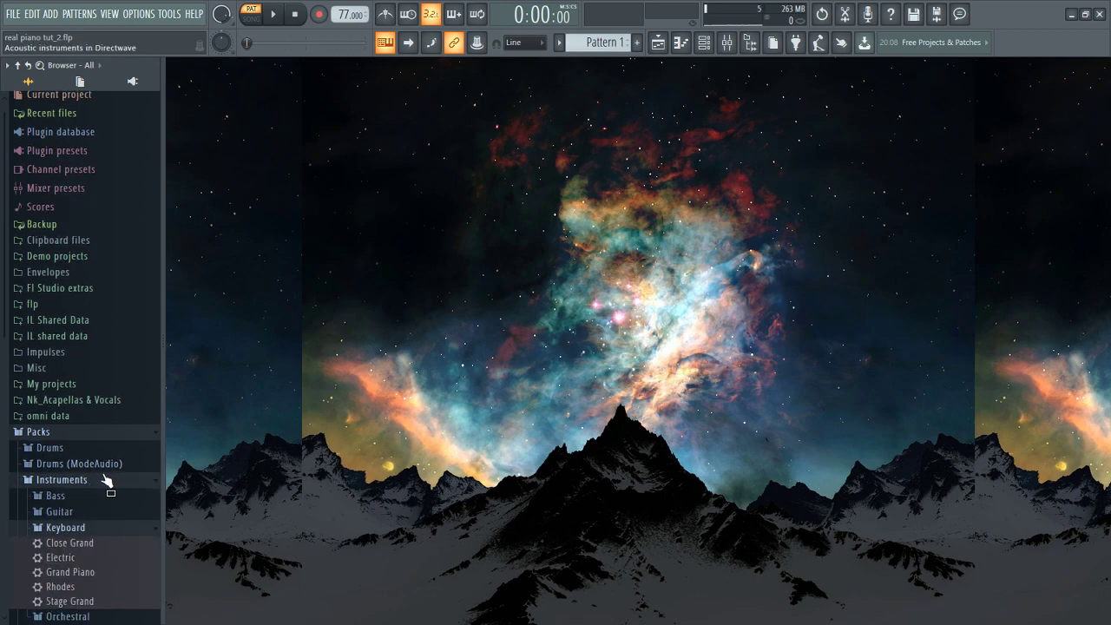
{"action": "left_click_drag", "start_coordinate": [84, 575], "coordinate": [111, 575]}
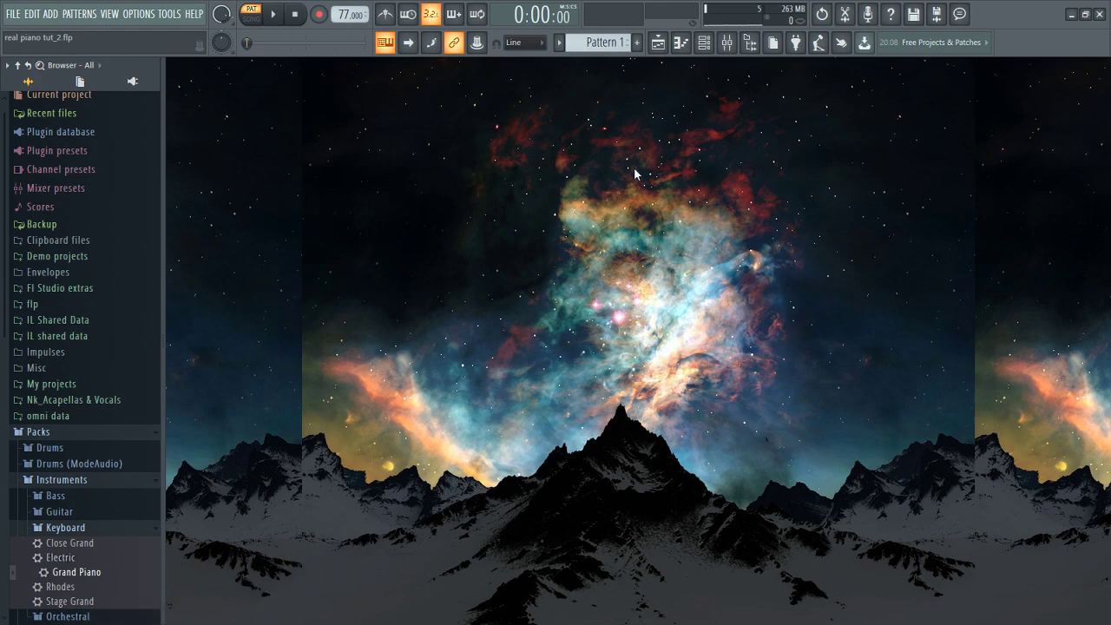
Open the Grand Piano channel's notes in the piano roll and play back the chord pattern
{"action": "left_click", "coordinate": [704, 44]}
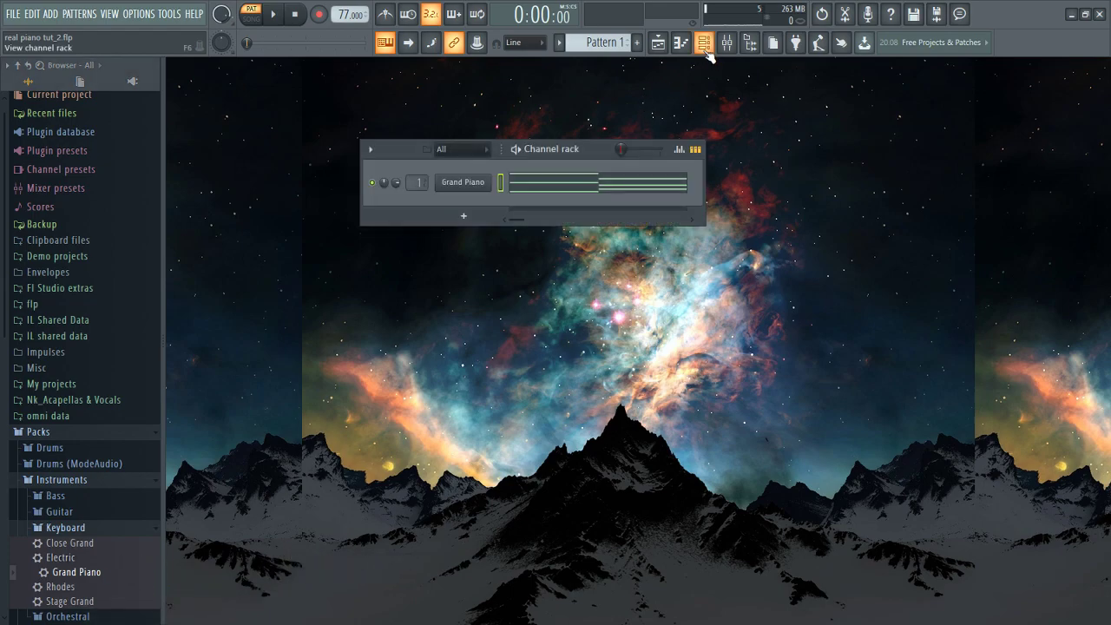
{"action": "left_click", "coordinate": [584, 184]}
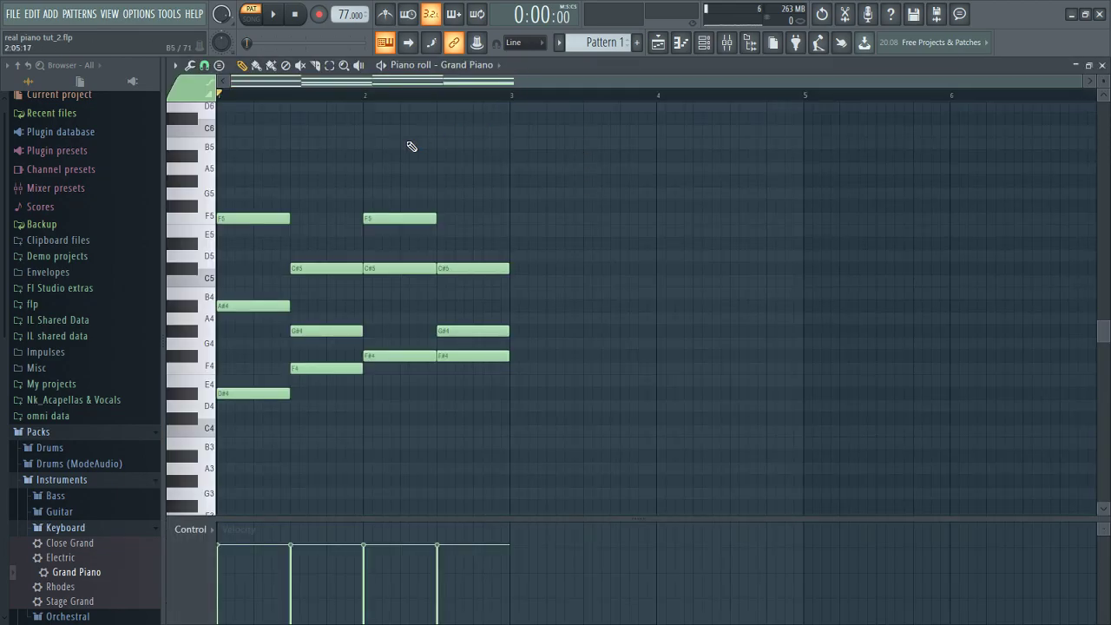
{"action": "scroll", "coordinate": [376, 206], "scroll_direction": "up", "scroll_amount": 1}
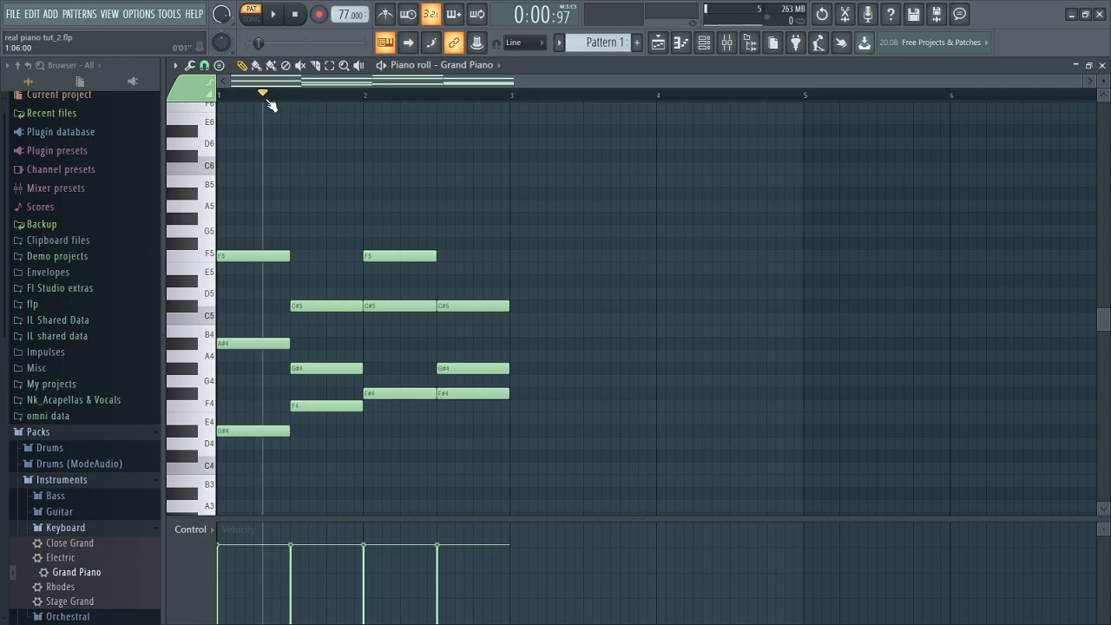
{"action": "left_click", "coordinate": [276, 15]}
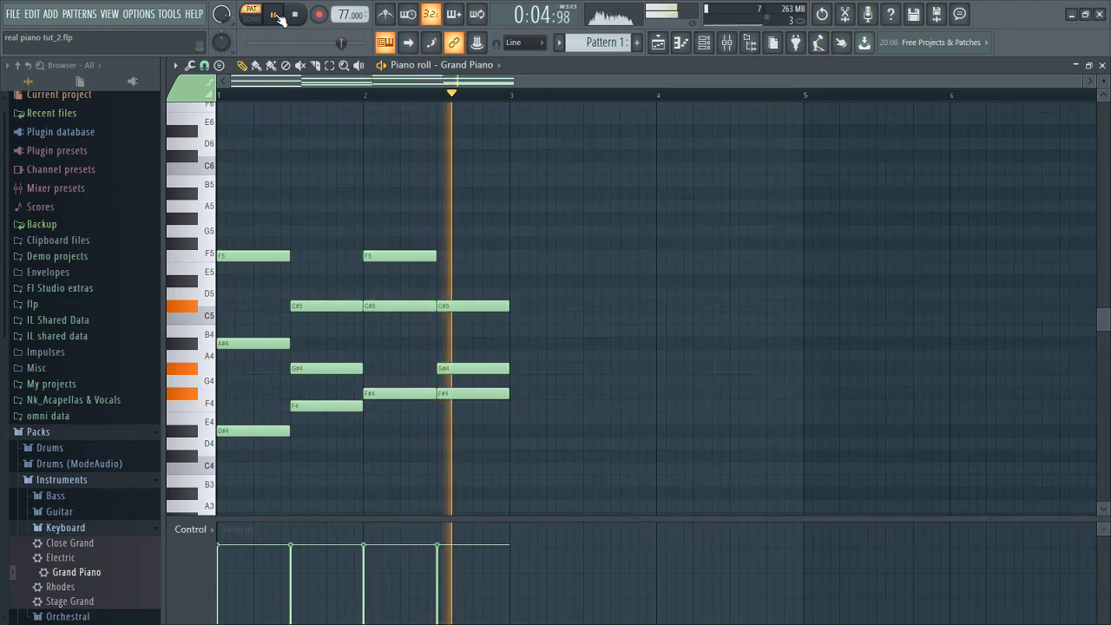
{"action": "left_click", "coordinate": [295, 14]}
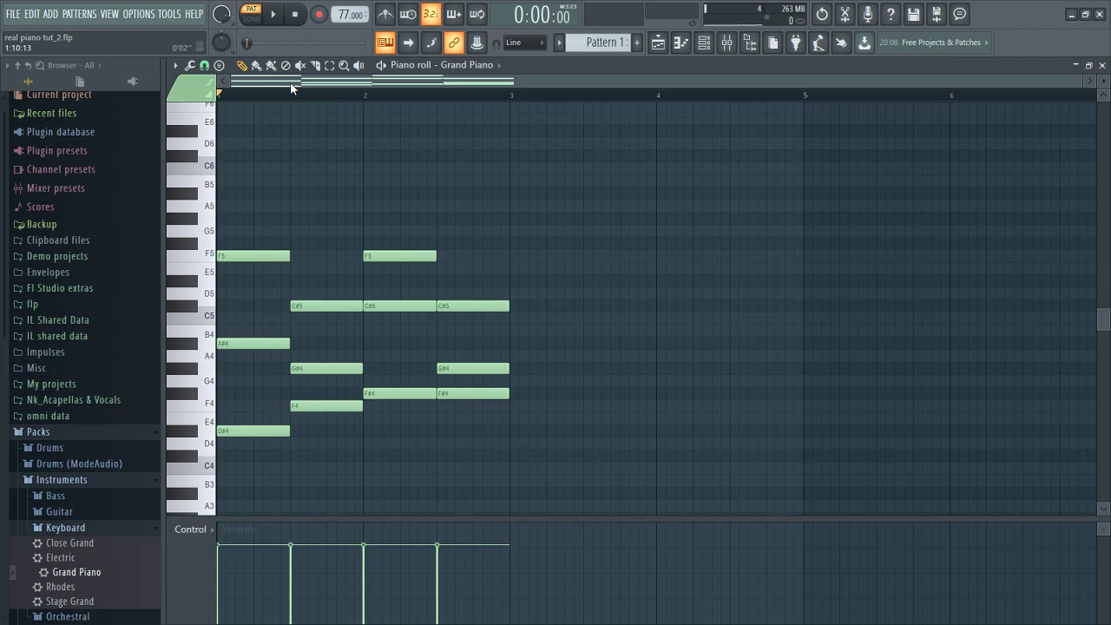
Audition melody notes above the chords, first alone and then over the playing pattern
{"action": "scroll", "coordinate": [298, 193], "scroll_direction": "down", "scroll_amount": 1}
{"action": "scroll", "coordinate": [299, 193], "scroll_direction": "up", "scroll_amount": 2}
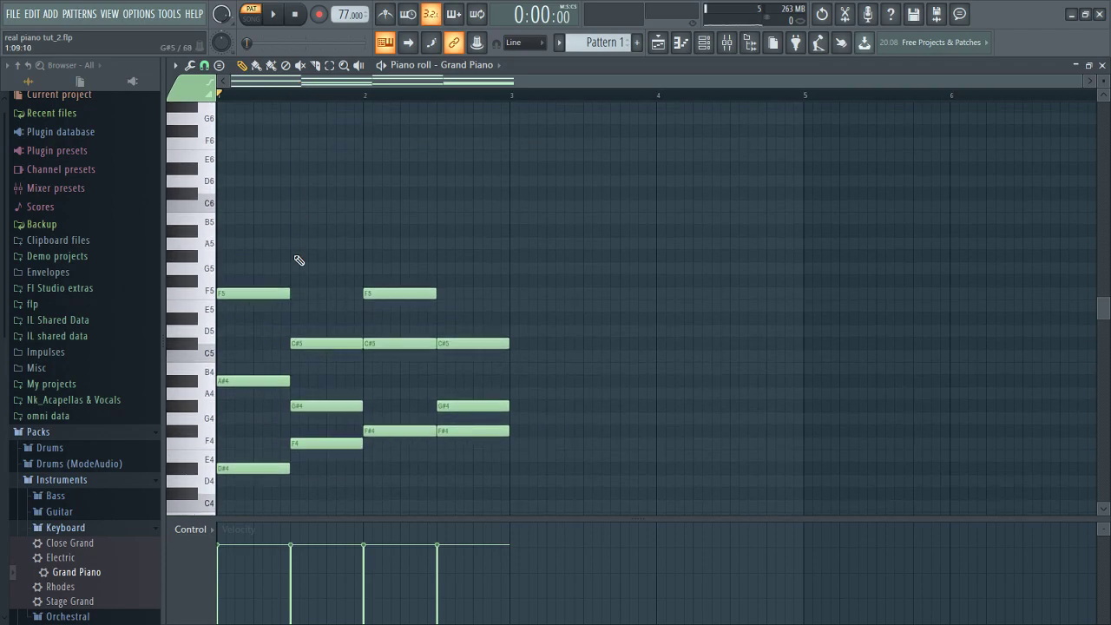
{"action": "scroll", "coordinate": [299, 259], "scroll_direction": "down", "scroll_amount": 1}
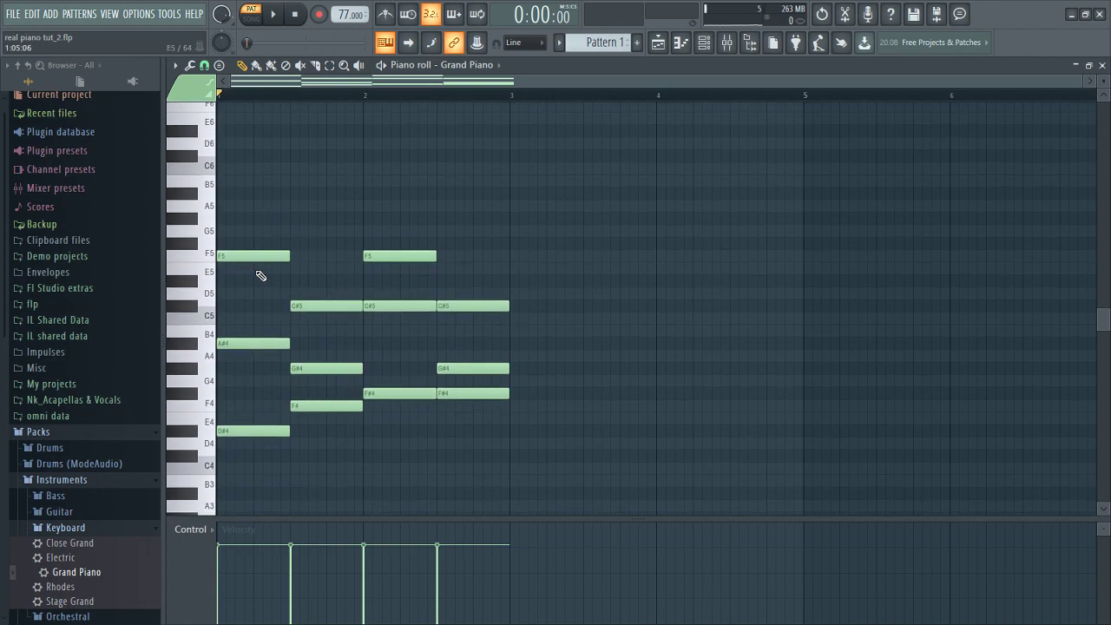
{"action": "scroll", "coordinate": [276, 192], "scroll_direction": "up", "scroll_amount": 2}
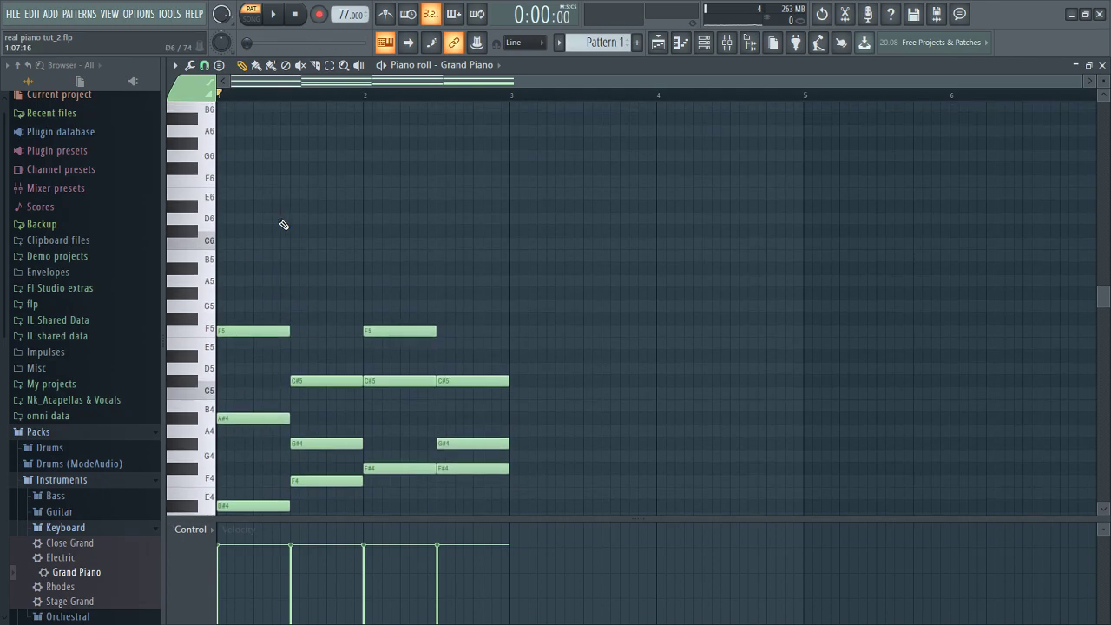
{"action": "scroll", "coordinate": [283, 225], "scroll_direction": "up", "scroll_amount": 1}
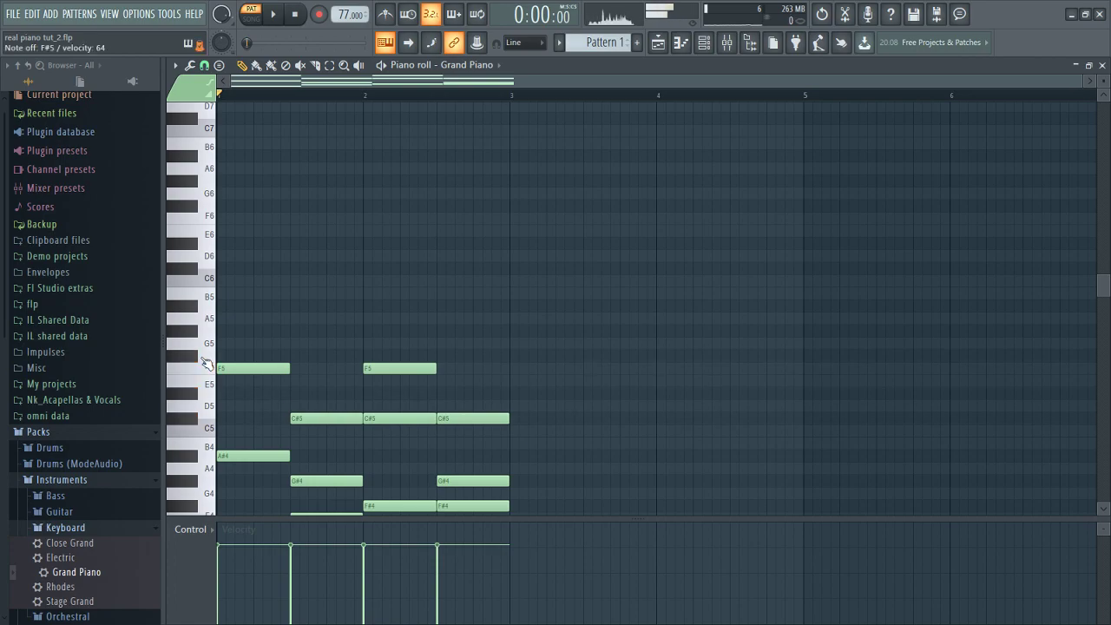
{"action": "key", "text": "space"}
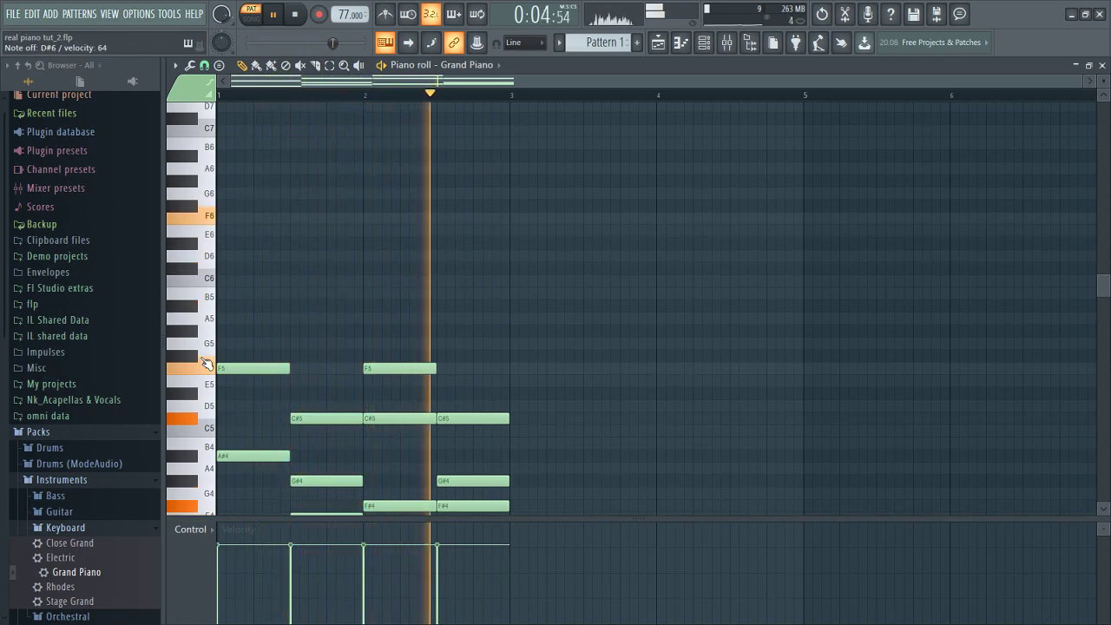
{"action": "key", "text": "space"}
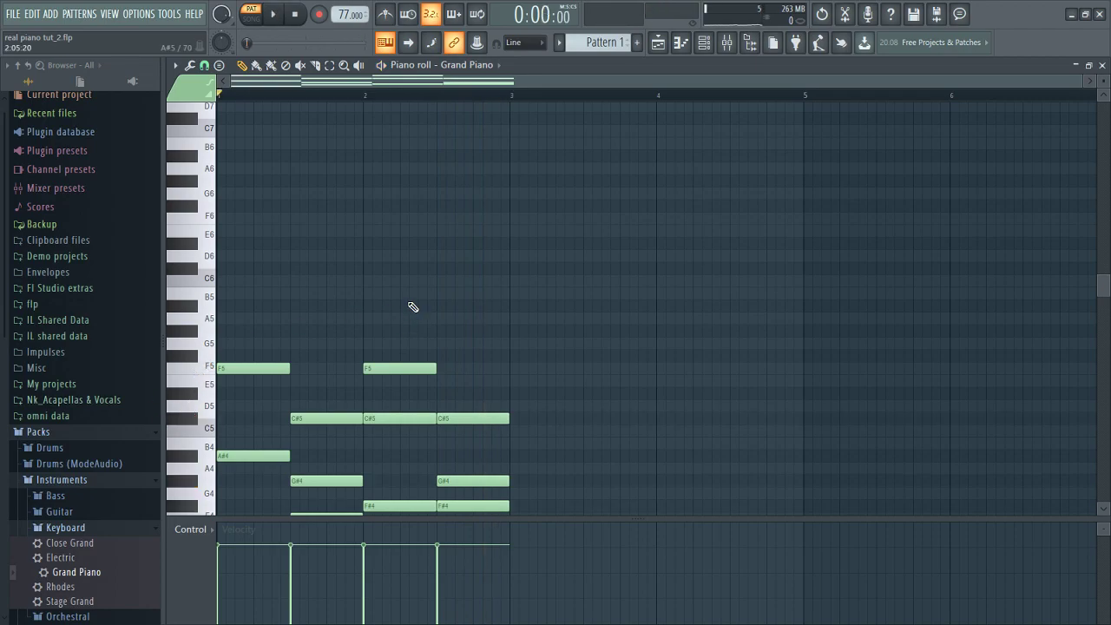
Paste the copied melody above the chords and play back the pattern
{"action": "key", "text": "ctrl+v"}
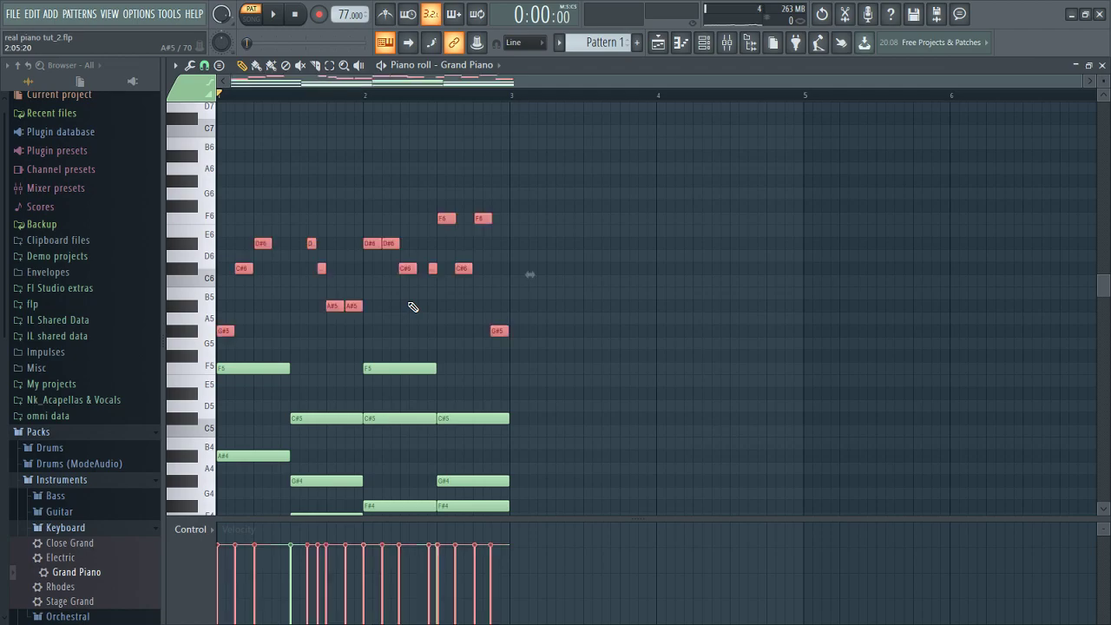
{"action": "left_click", "coordinate": [276, 14]}
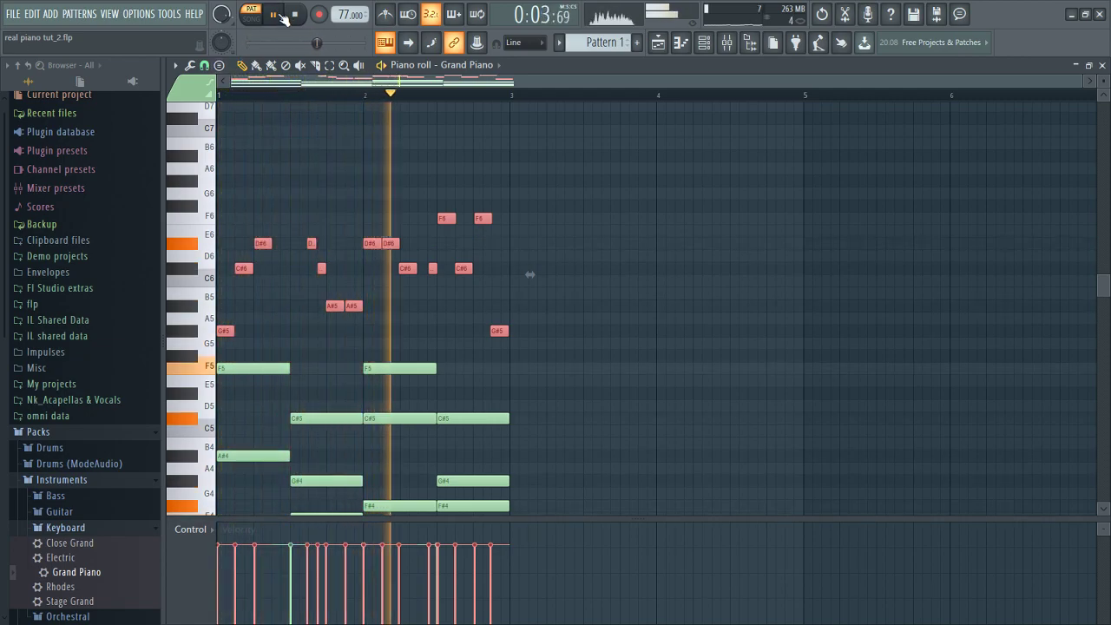
{"action": "left_click", "coordinate": [297, 13]}
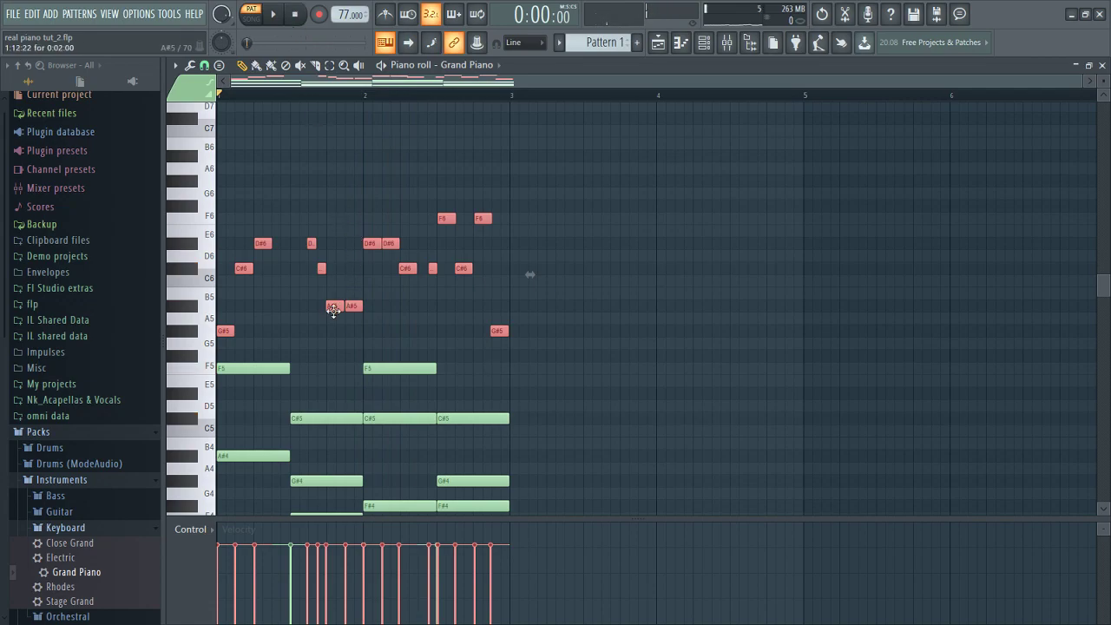
Examine up close how the pasted melody's A#5 and F6 notes sit against the grid lines
{"action": "scroll", "coordinate": [333, 311], "scroll_direction": "up", "scroll_amount": 8}
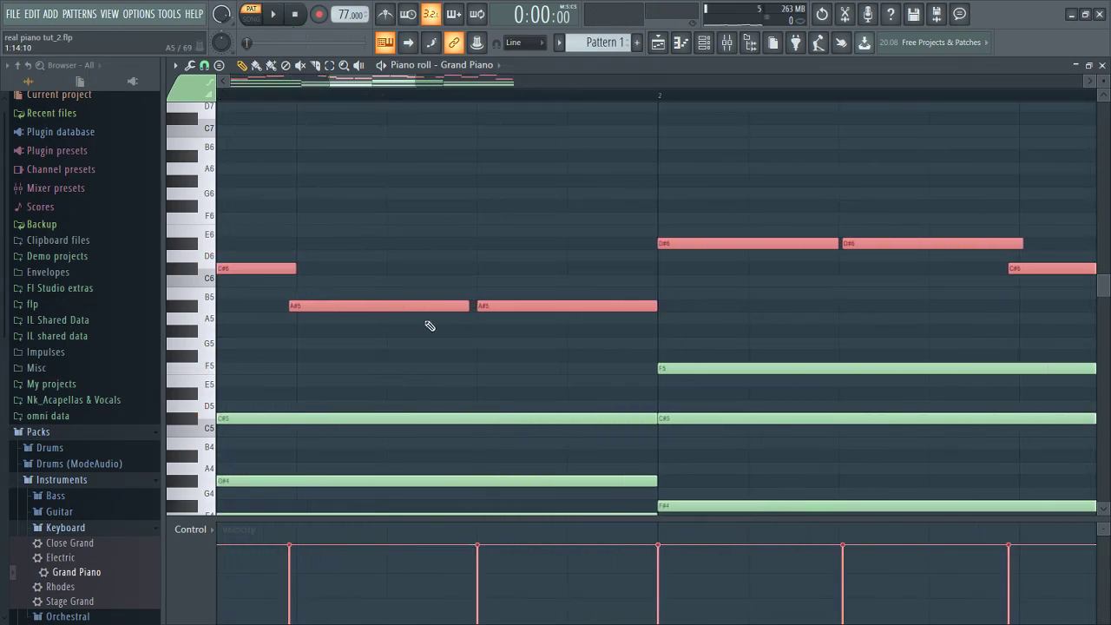
{"action": "scroll", "coordinate": [429, 325], "scroll_direction": "up", "scroll_amount": 2}
{"action": "scroll", "coordinate": [428, 326], "scroll_direction": "down", "scroll_amount": 1}
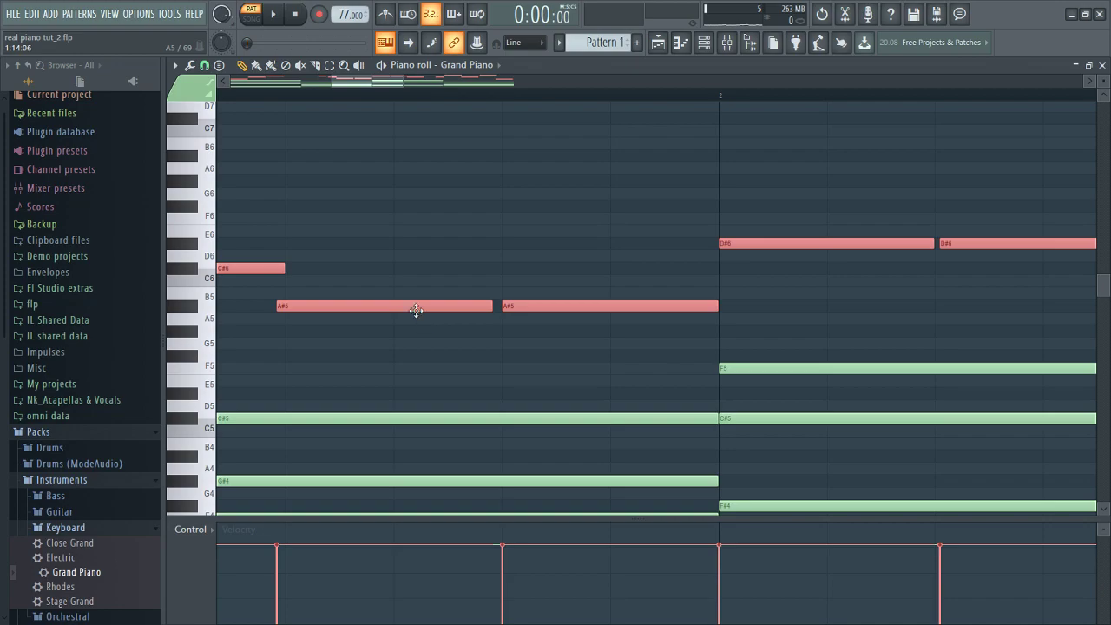
{"action": "left_click", "coordinate": [203, 66]}
{"action": "left_click", "coordinate": [204, 69]}
{"action": "scroll", "coordinate": [461, 214], "scroll_direction": "down", "scroll_amount": 5}
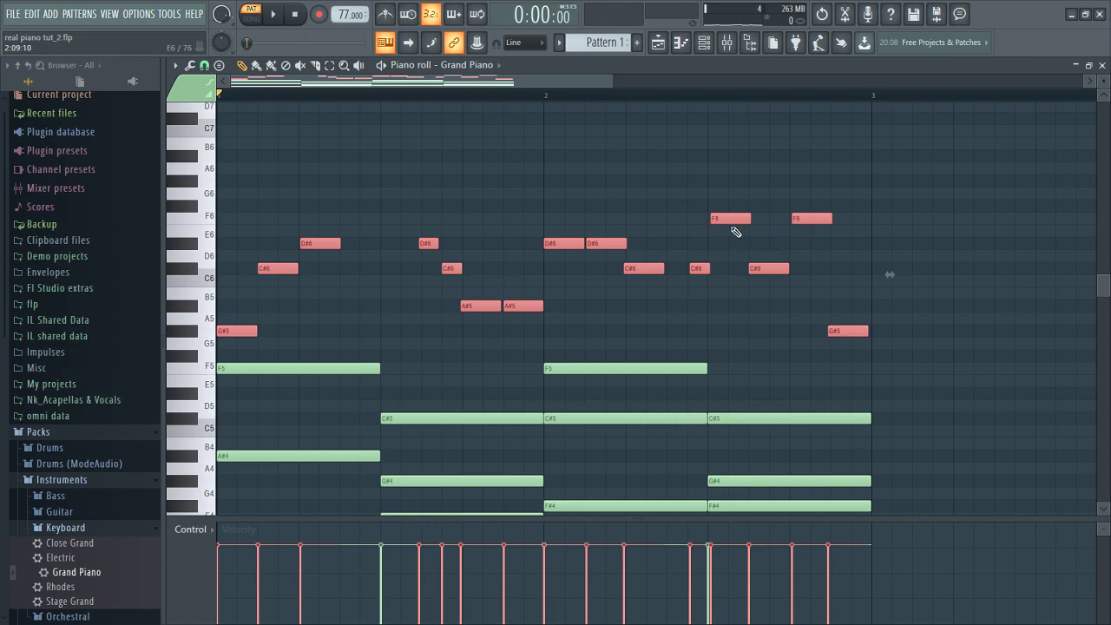
{"action": "scroll", "coordinate": [729, 230], "scroll_direction": "up", "scroll_amount": 5}
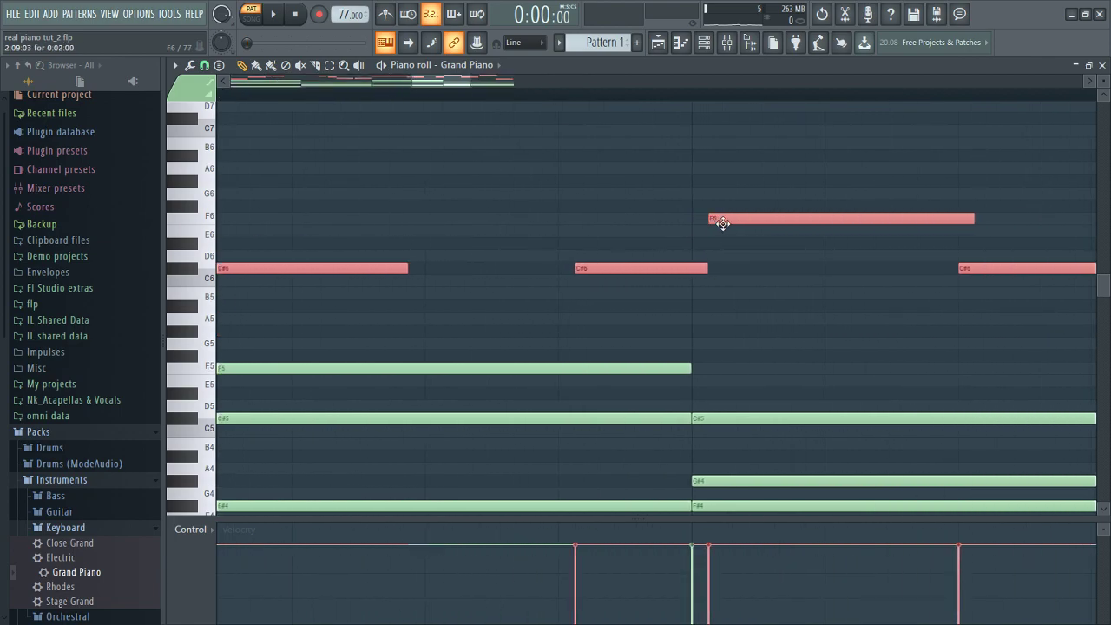
Set the piano roll's grid snapping to none
{"action": "left_click", "coordinate": [204, 65]}
{"action": "left_click", "coordinate": [229, 131]}
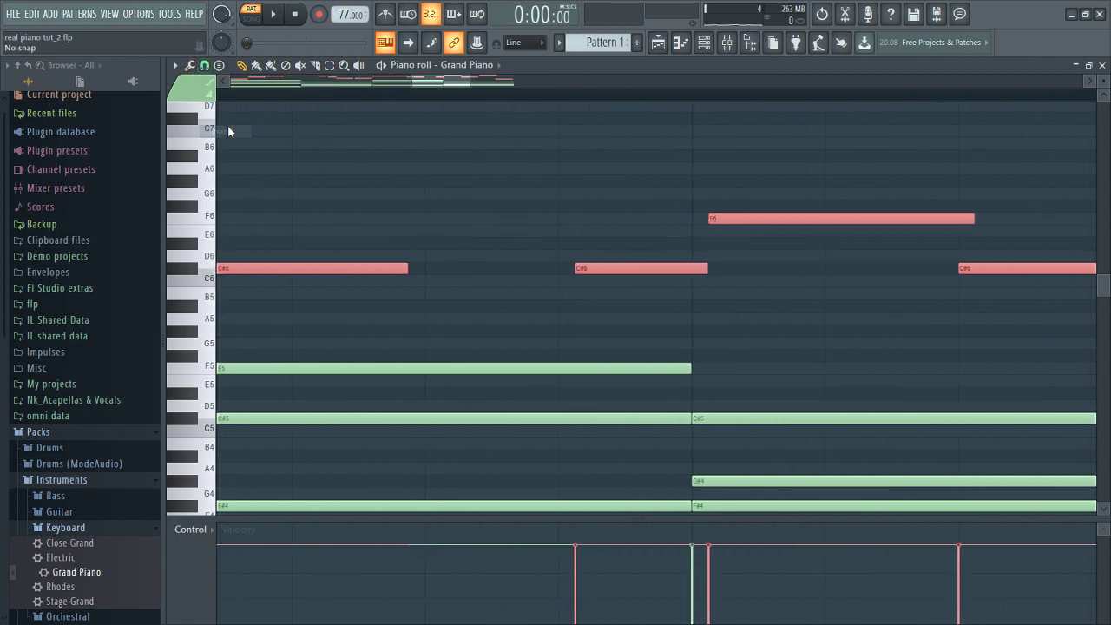
{"action": "left_click", "coordinate": [209, 66]}
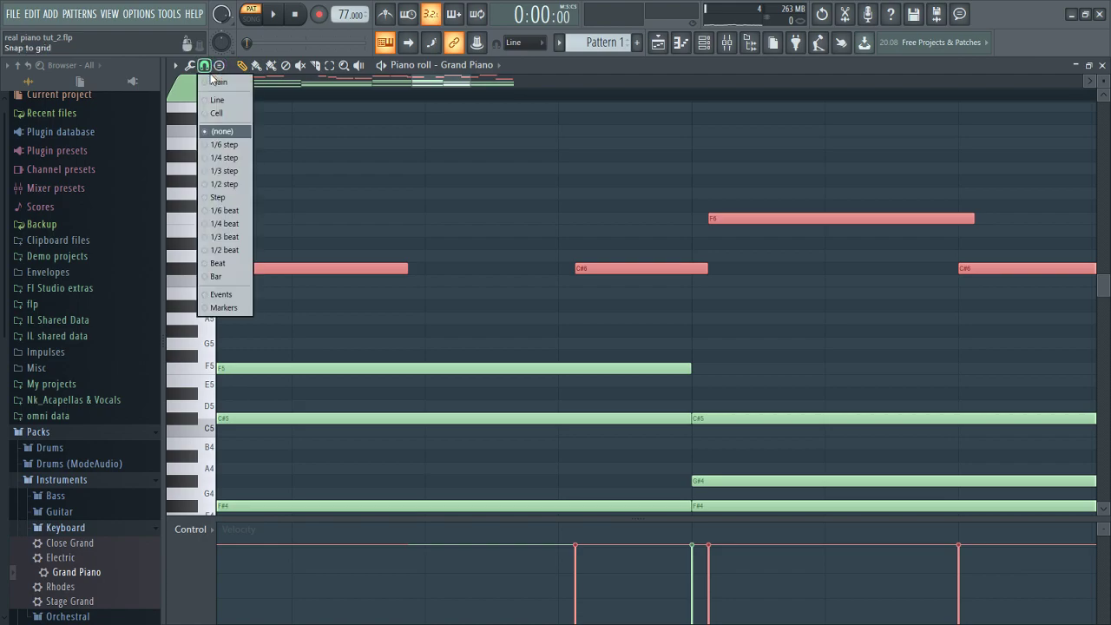
{"action": "left_click", "coordinate": [223, 133]}
Deselect the melody and shift the first F6 note slightly earlier to start with the last chord
{"action": "left_click_drag", "start_coordinate": [626, 219], "coordinate": [780, 219]}
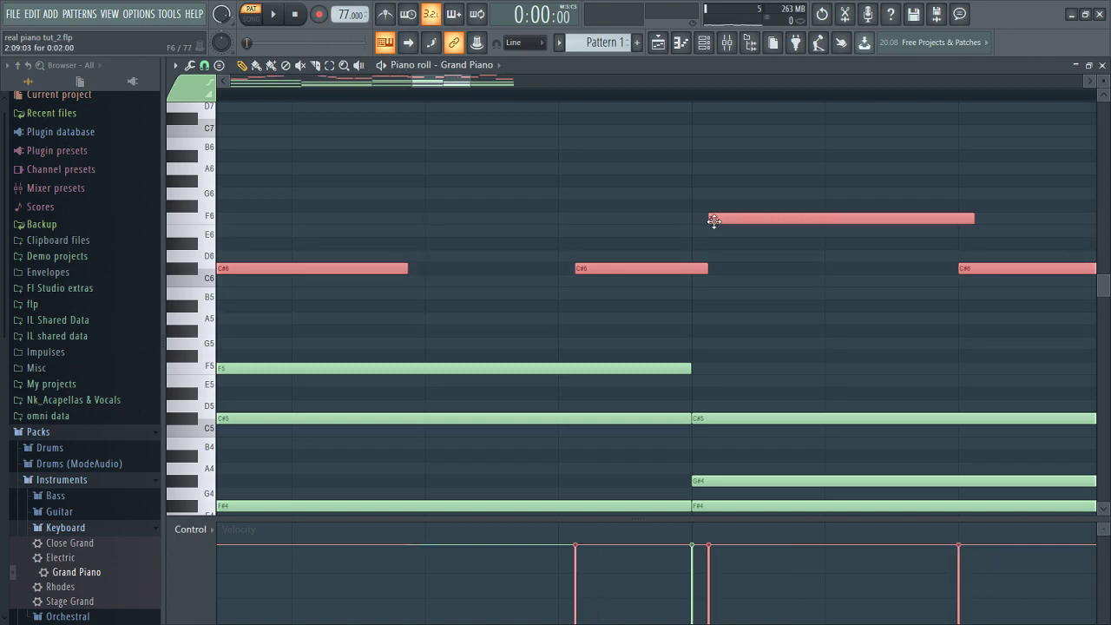
{"action": "left_click", "coordinate": [635, 171]}
{"action": "mouse_move", "coordinate": [762, 219]}
{"action": "left_mouse_down"}
{"action": "mouse_move", "coordinate": [749, 221]}
{"action": "mouse_move", "coordinate": [816, 223]}
{"action": "mouse_move", "coordinate": [700, 231]}
{"action": "mouse_move", "coordinate": [757, 232]}
{"action": "mouse_move", "coordinate": [719, 218]}
{"action": "mouse_move", "coordinate": [747, 218]}
{"action": "left_mouse_up"}
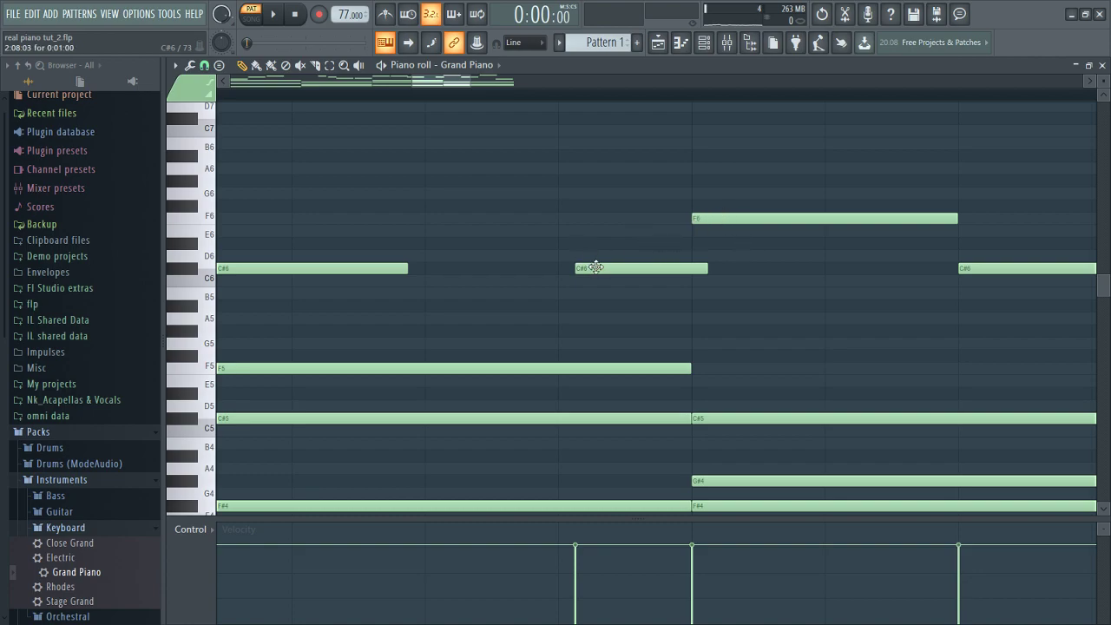
Nudge the D#6 note at bar 2 slightly earlier and the second A#5 note slightly later, off the grid
{"action": "left_click_drag", "start_coordinate": [443, 83], "coordinate": [382, 76]}
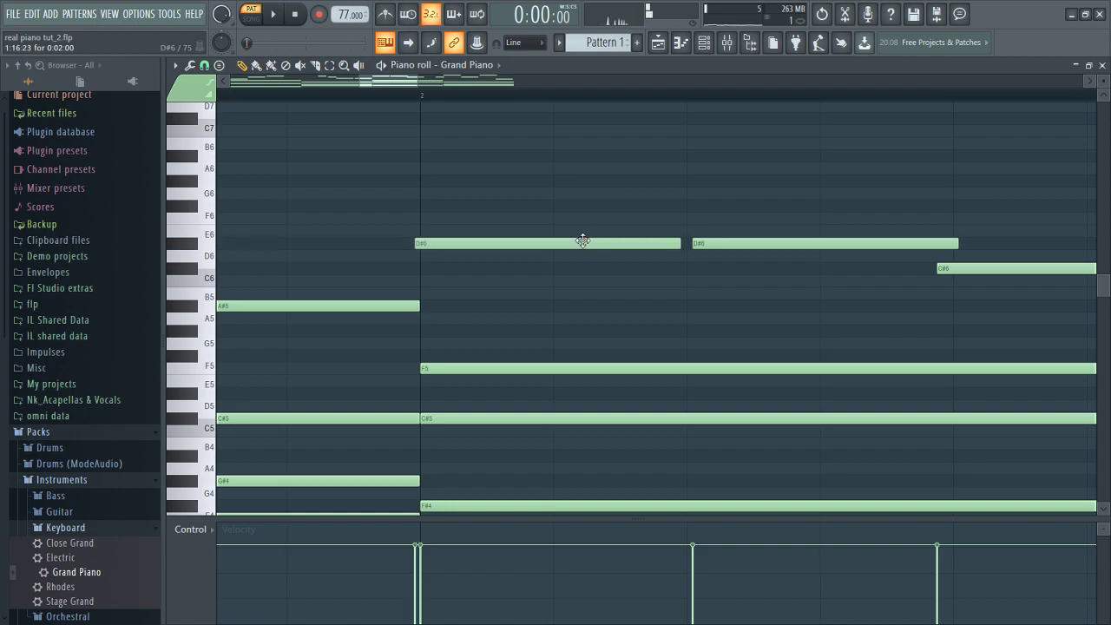
{"action": "left_click_drag", "start_coordinate": [382, 80], "coordinate": [343, 82]}
{"action": "mouse_move", "coordinate": [653, 304]}
{"action": "left_mouse_down"}
{"action": "mouse_move", "coordinate": [637, 303]}
{"action": "mouse_move", "coordinate": [653, 307]}
{"action": "left_mouse_up"}
{"action": "left_click_drag", "start_coordinate": [777, 306], "coordinate": [784, 308]}
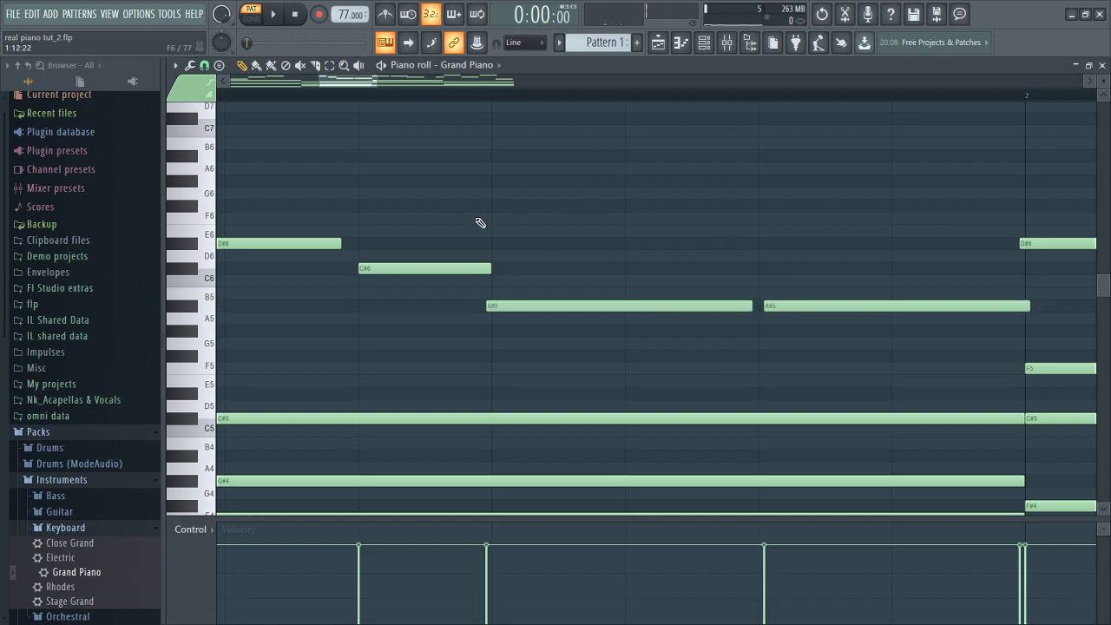
{"action": "left_click_drag", "start_coordinate": [339, 84], "coordinate": [231, 74]}
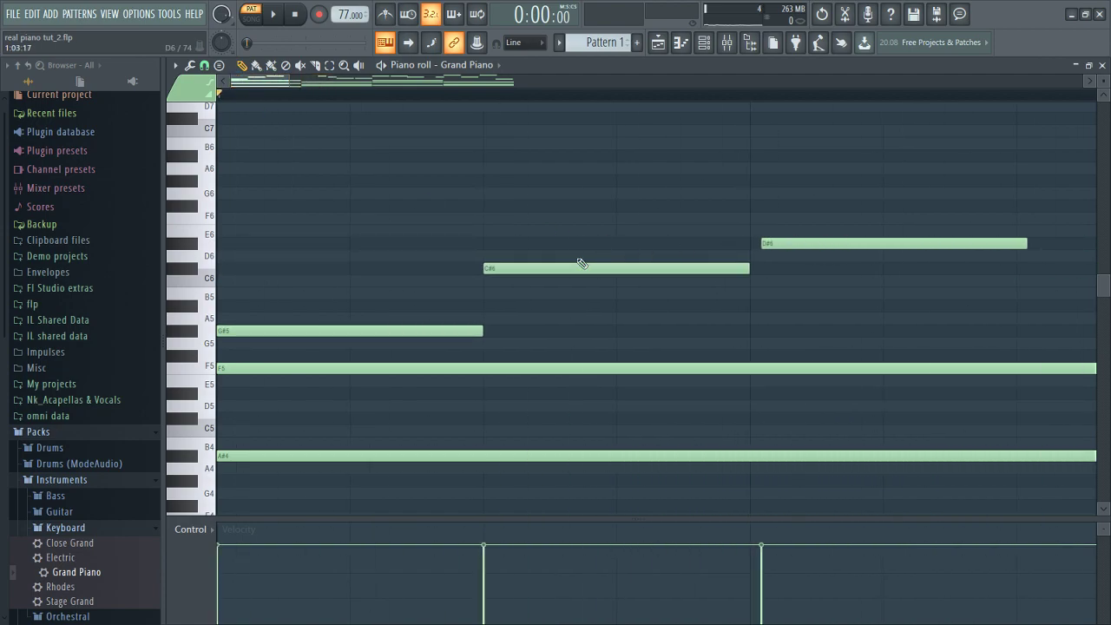
Duplicate all the melody notes one octave higher and play back the layered pattern
{"action": "scroll", "coordinate": [641, 222], "scroll_direction": "down", "scroll_amount": 6}
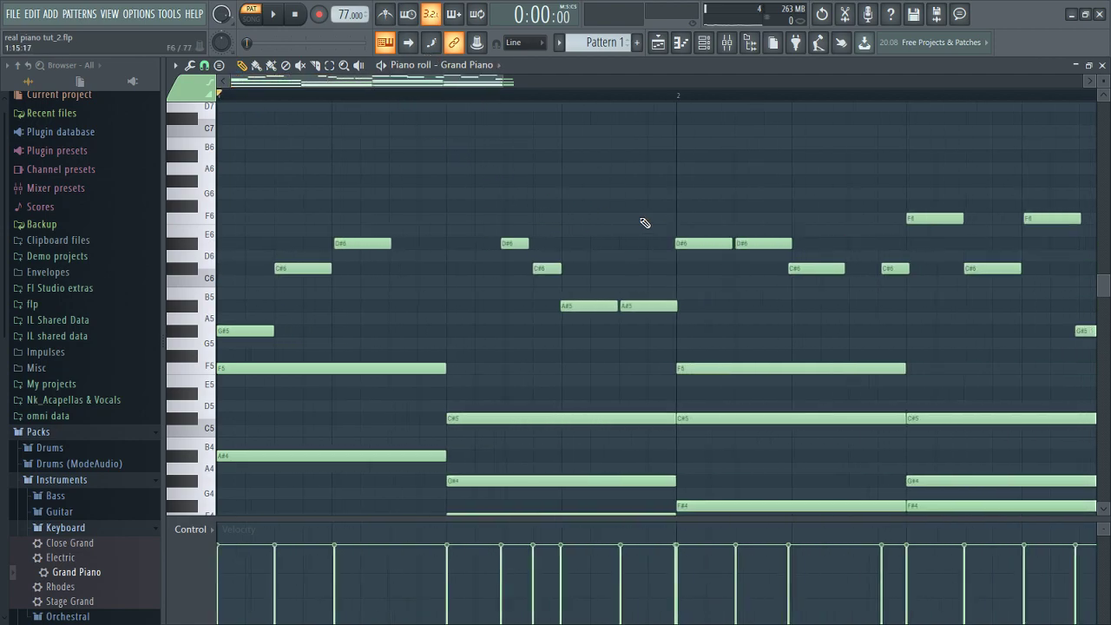
{"action": "scroll", "coordinate": [511, 223], "scroll_direction": "down", "scroll_amount": 4}
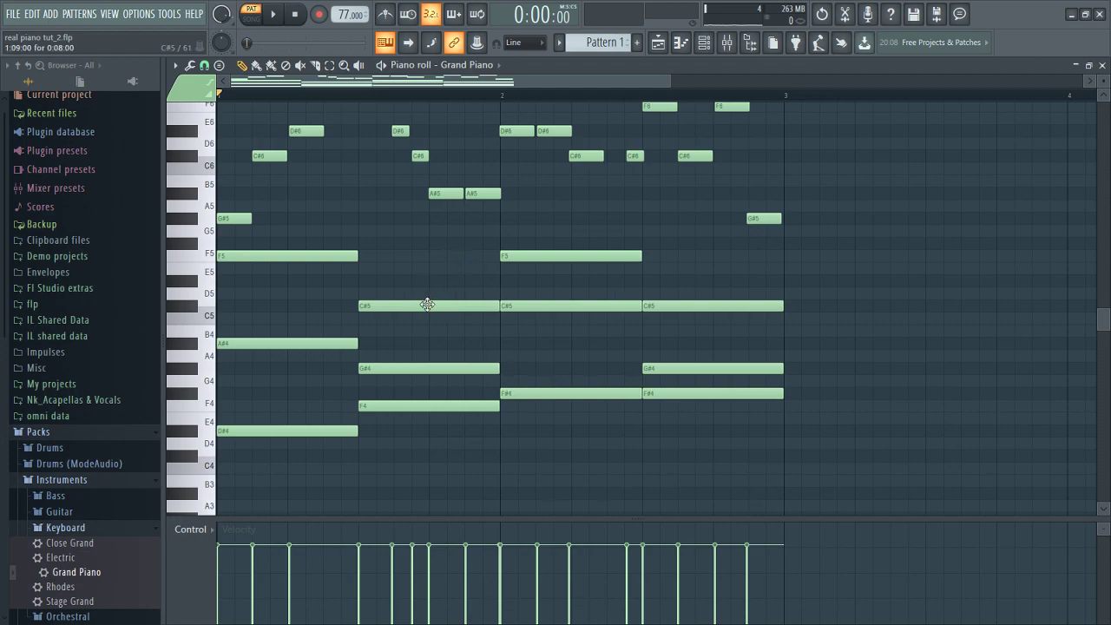
{"action": "scroll", "coordinate": [578, 292], "scroll_direction": "up", "scroll_amount": 3}
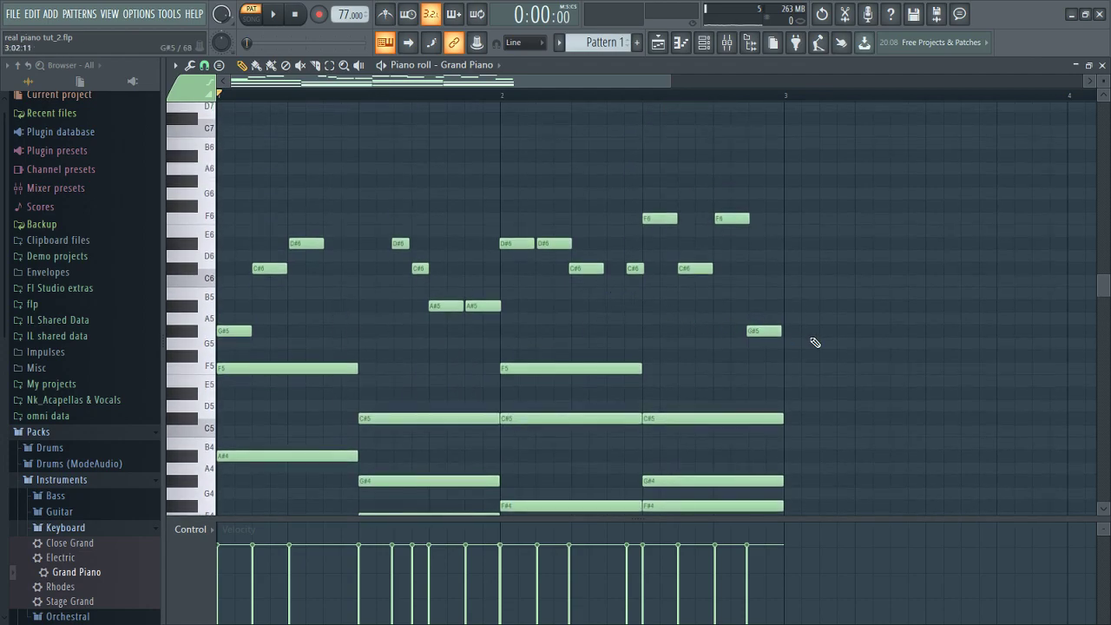
{"action": "left_click_drag", "start_coordinate": [804, 348], "coordinate": [233, 214]}
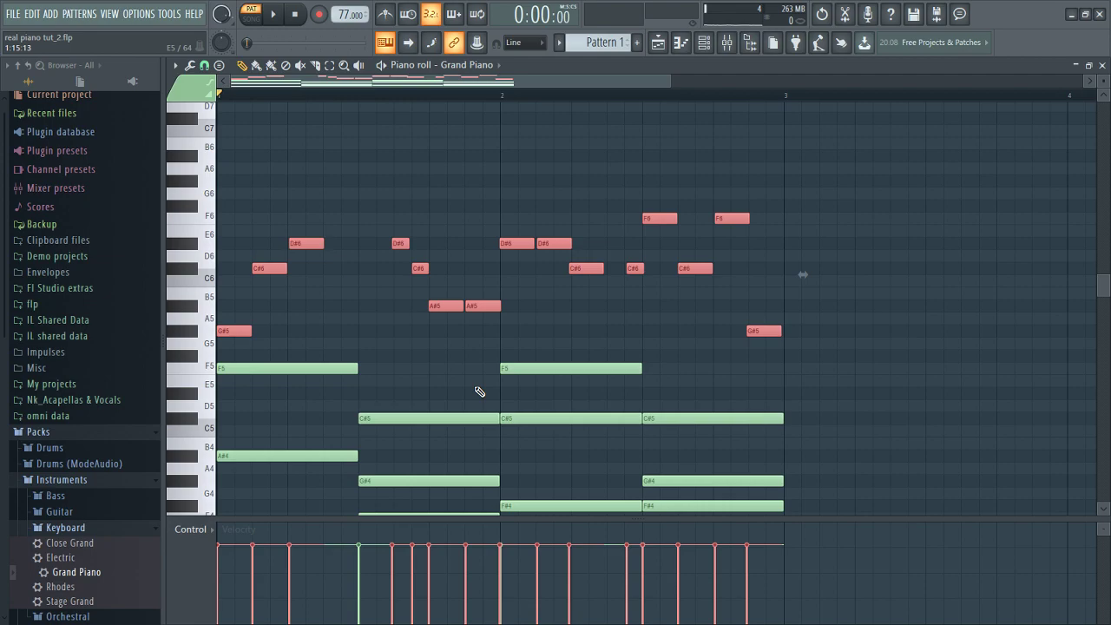
{"action": "mouse_move", "coordinate": [240, 332]}
{"action": "left_mouse_down"}
{"action": "mouse_move", "coordinate": [258, 333]}
{"action": "mouse_move", "coordinate": [232, 330]}
{"action": "left_mouse_up"}
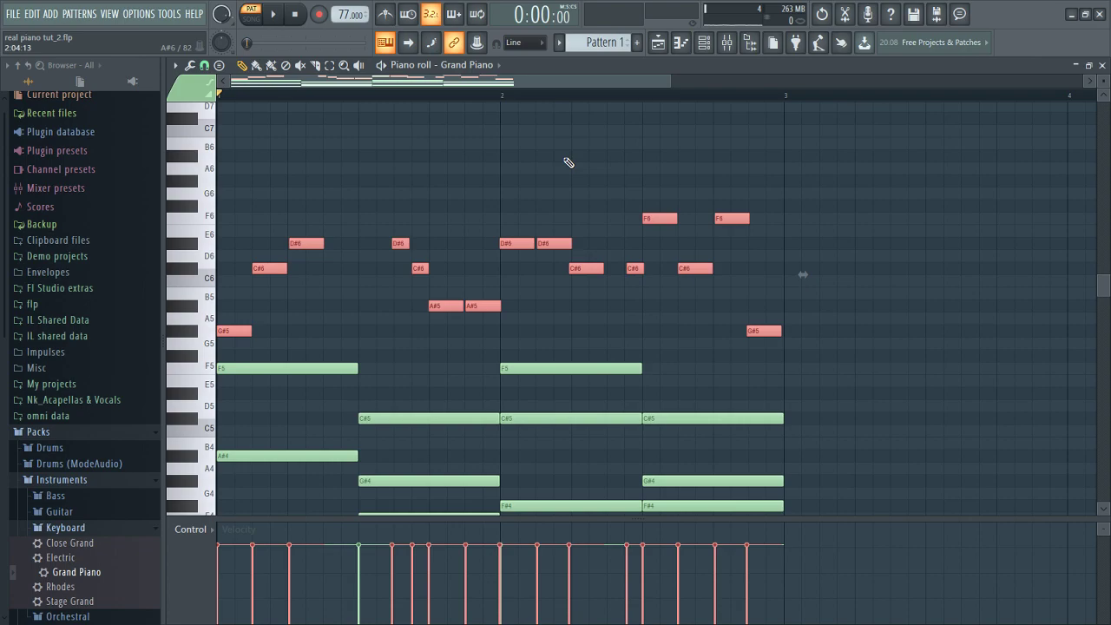
{"action": "key", "text": "ctrl+Up"}
{"action": "scroll", "coordinate": [533, 190], "scroll_direction": "up", "scroll_amount": 3}
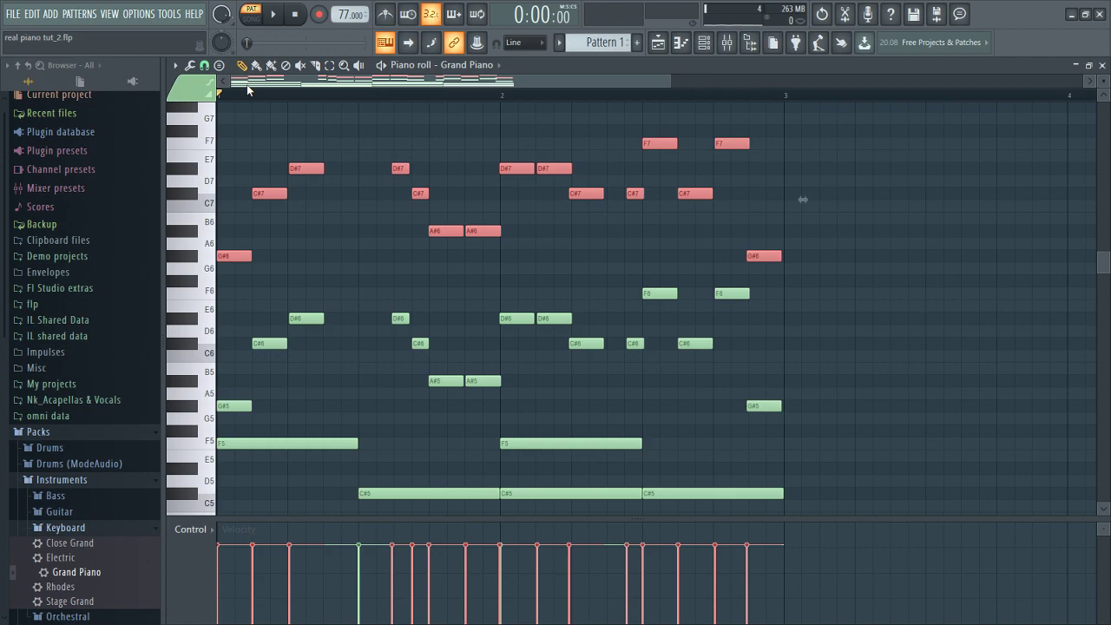
{"action": "left_click", "coordinate": [276, 15]}
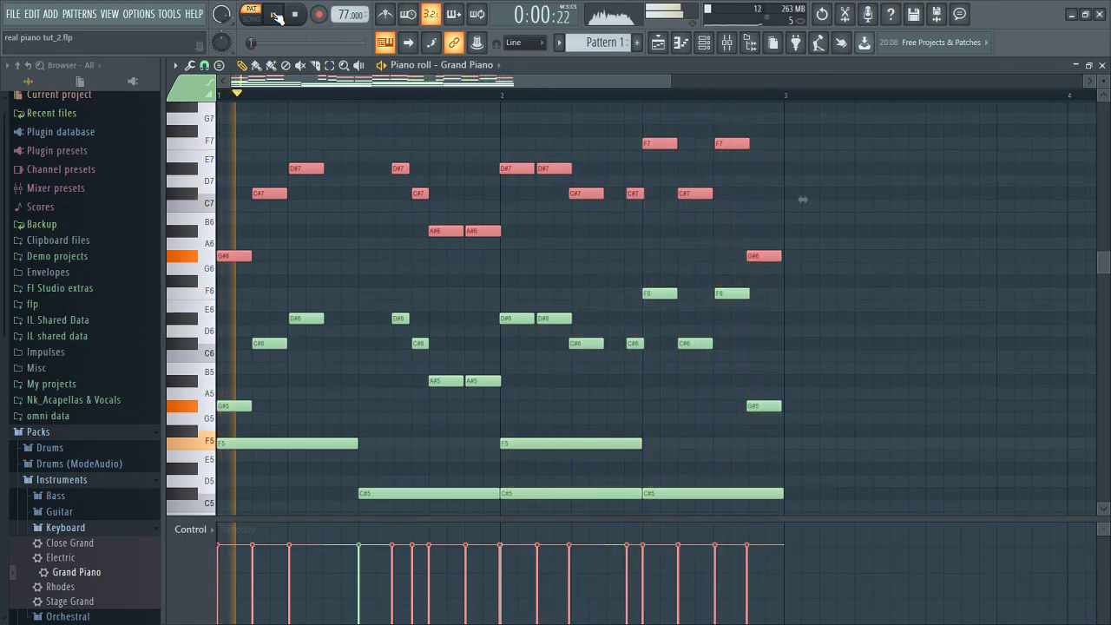
Duplicate the lowest note of each chord one octave lower as a bass layer and play back the pattern
{"action": "left_click", "coordinate": [294, 15]}
{"action": "scroll", "coordinate": [331, 302], "scroll_direction": "down", "scroll_amount": 5}
{"action": "scroll", "coordinate": [330, 297], "scroll_direction": "down", "scroll_amount": 3}
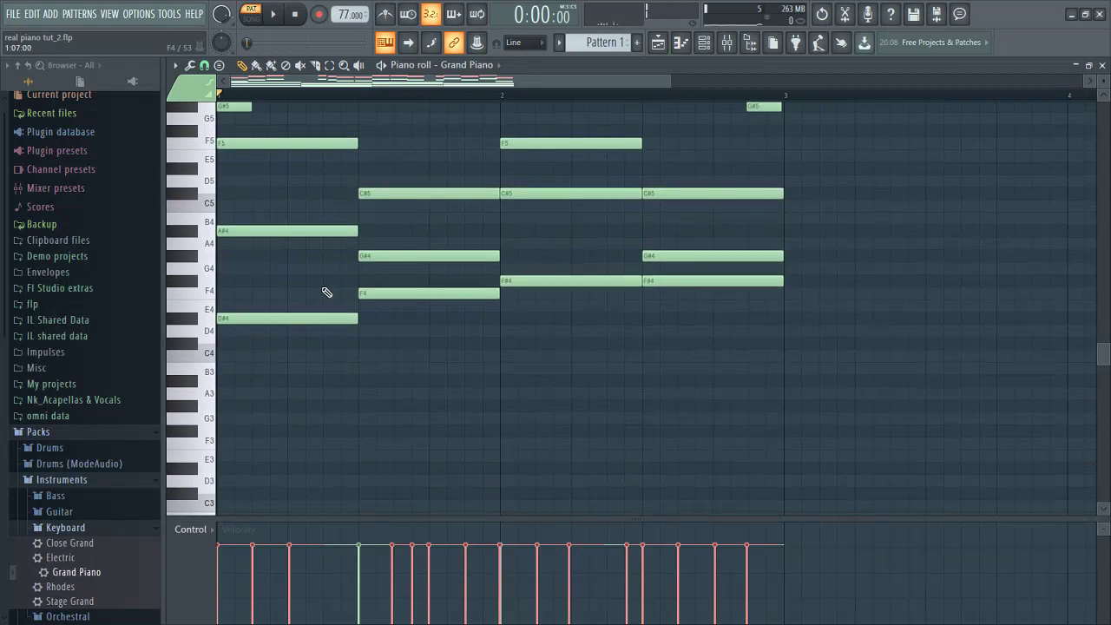
{"action": "left_click_drag", "start_coordinate": [240, 275], "coordinate": [743, 401]}
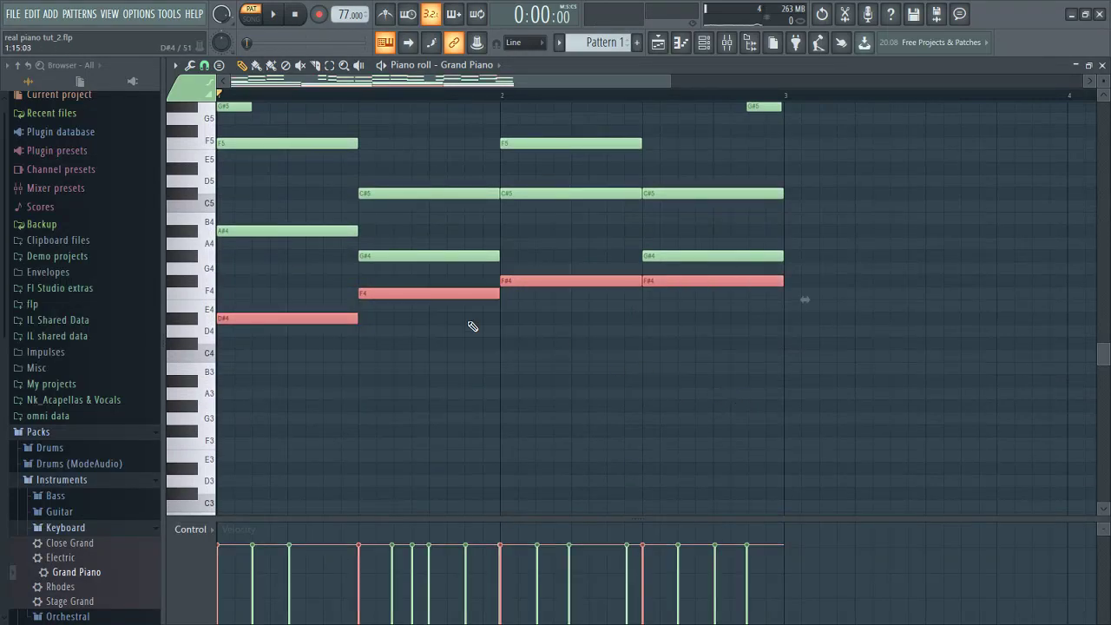
{"action": "key", "text": "ctrl+v"}
{"action": "key", "text": "shift+Right"}
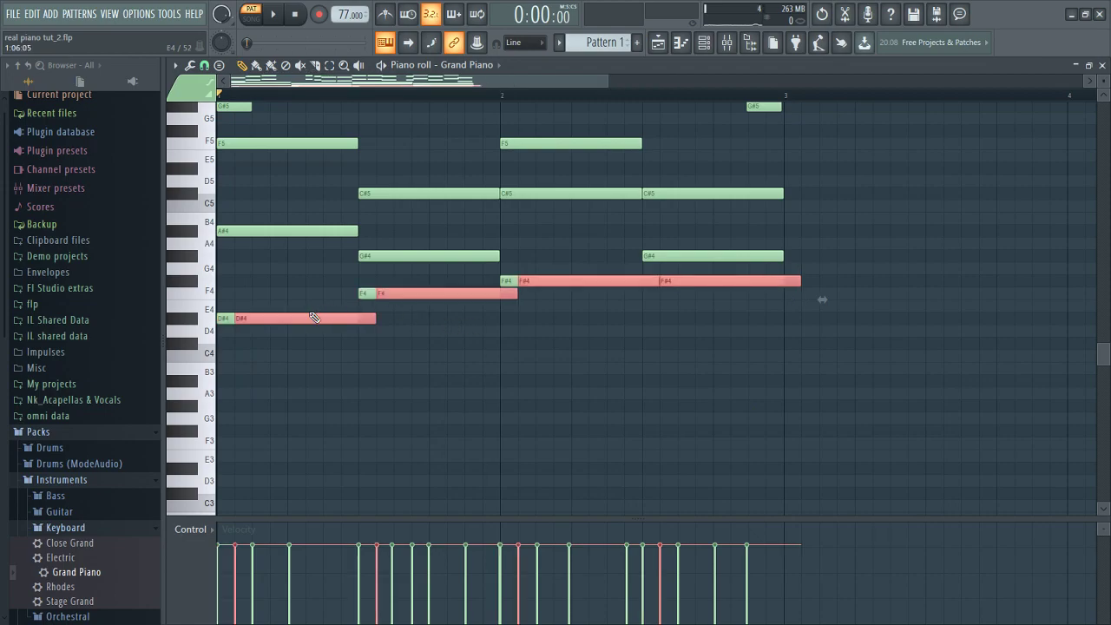
{"action": "key", "text": "shift+Left"}
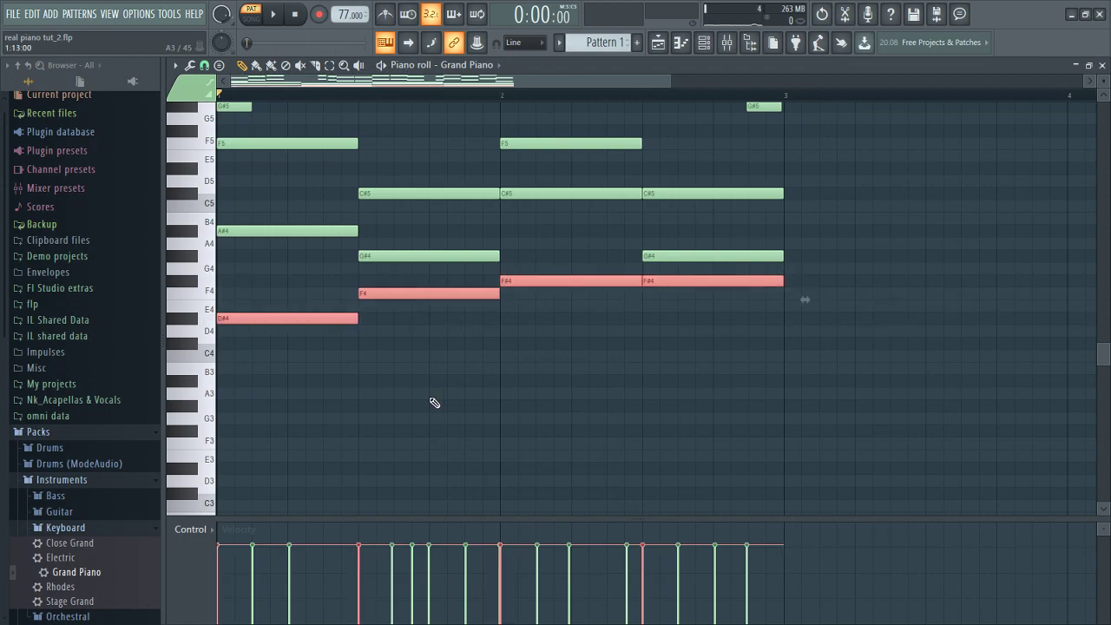
{"action": "key", "text": "ctrl+Down"}
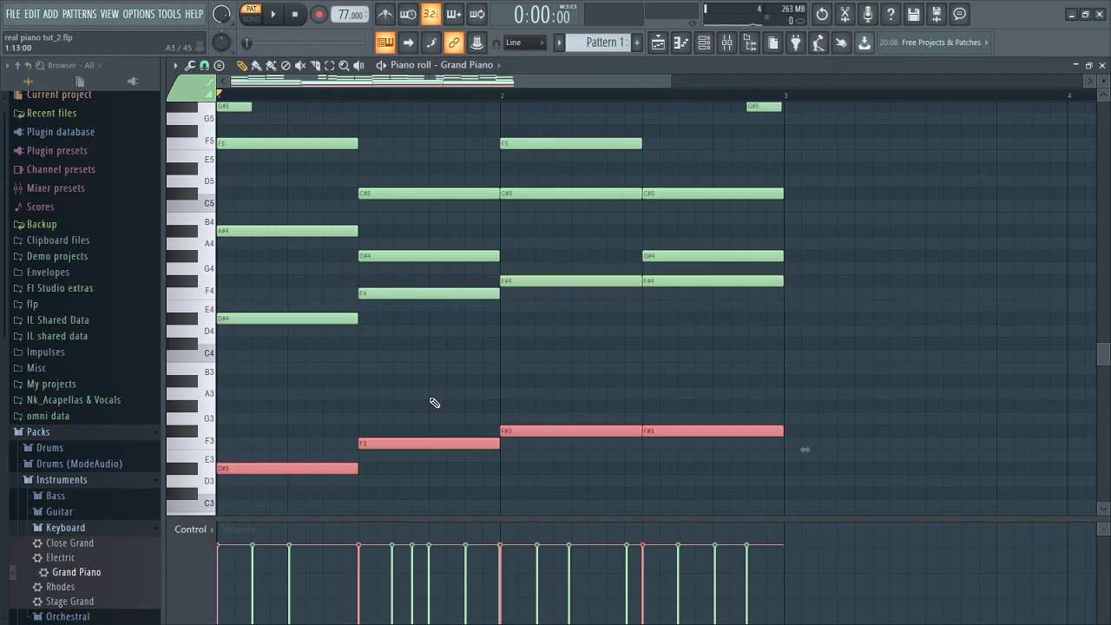
{"action": "left_click", "coordinate": [273, 26]}
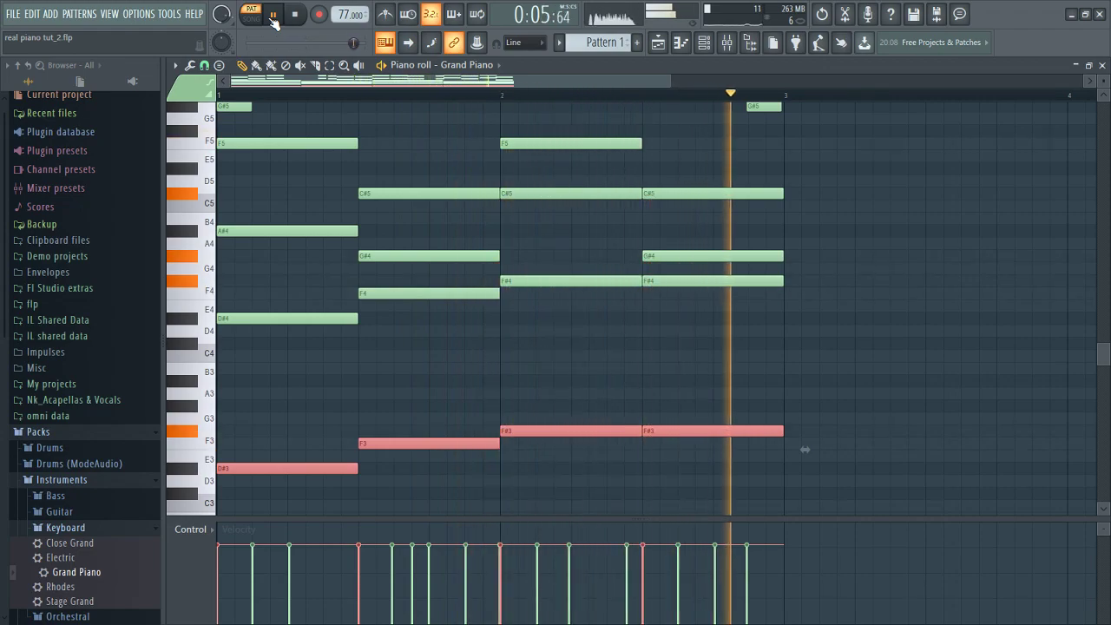
{"action": "key", "text": "space"}
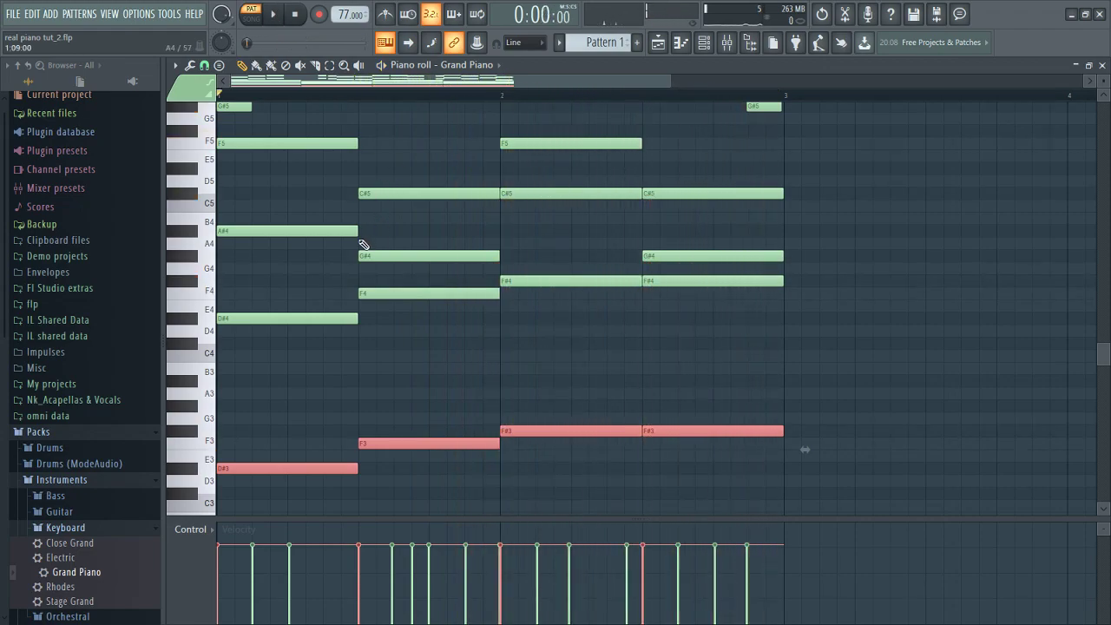
Select the melody notes in both octaves, open the Randomize tool on them and preview its random pattern
{"action": "scroll", "coordinate": [362, 246], "scroll_direction": "up", "scroll_amount": 2}
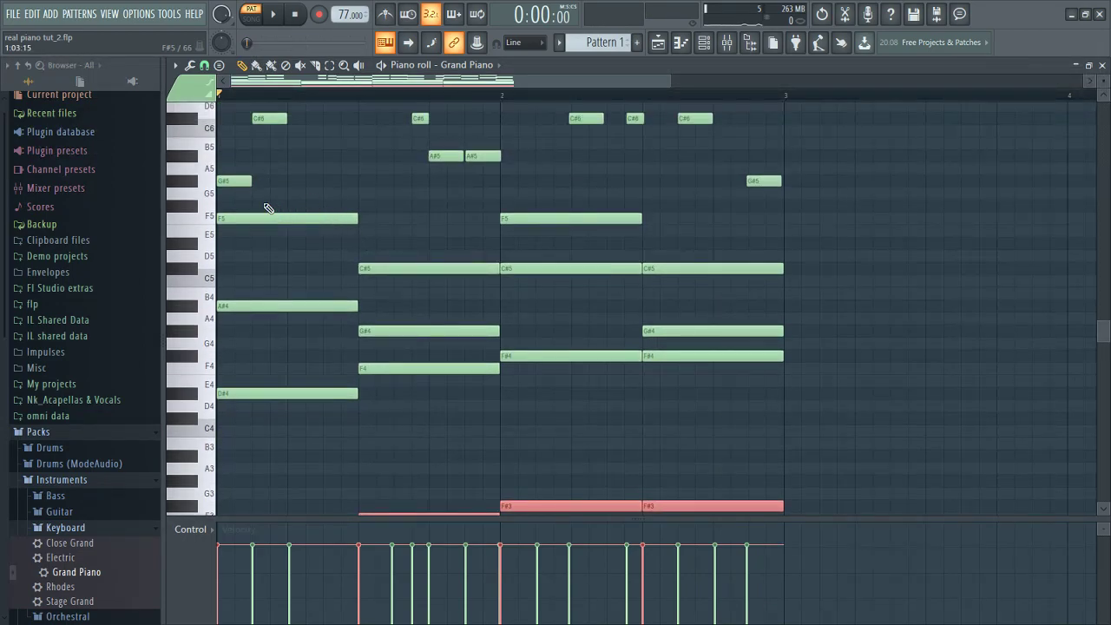
{"action": "scroll", "coordinate": [276, 236], "scroll_direction": "up", "scroll_amount": 4}
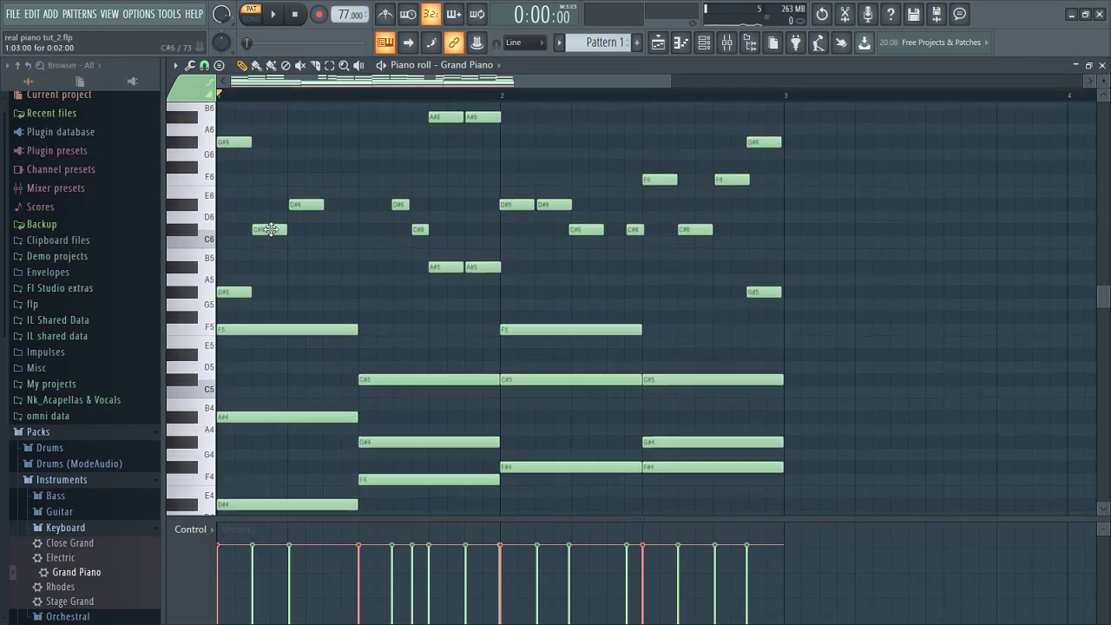
{"action": "left_click_drag", "start_coordinate": [832, 337], "coordinate": [205, 131]}
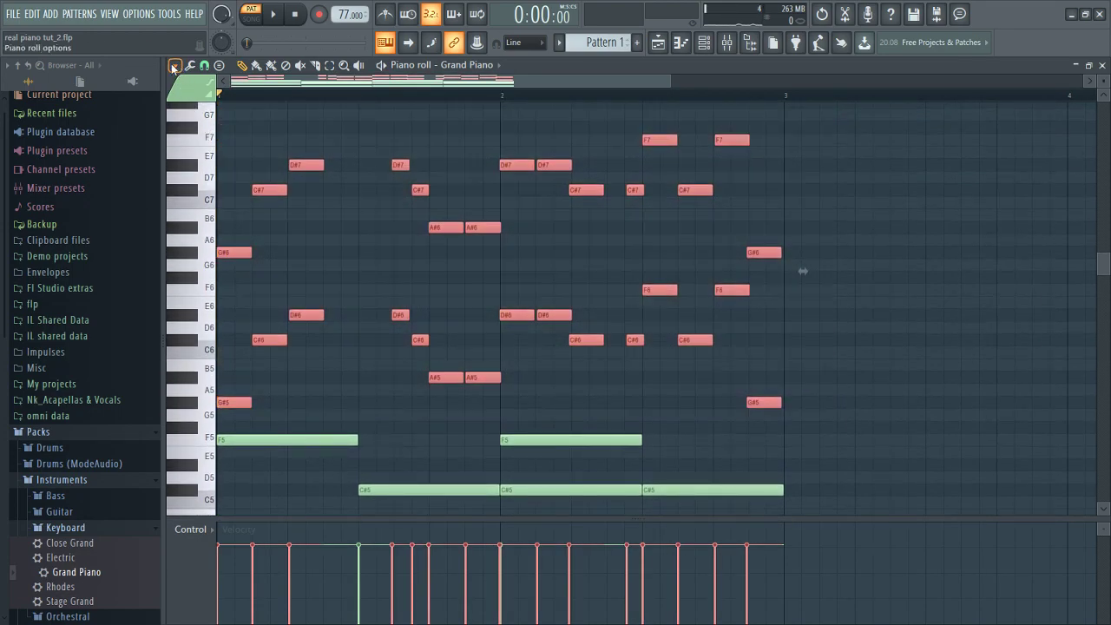
{"action": "left_click", "coordinate": [173, 68]}
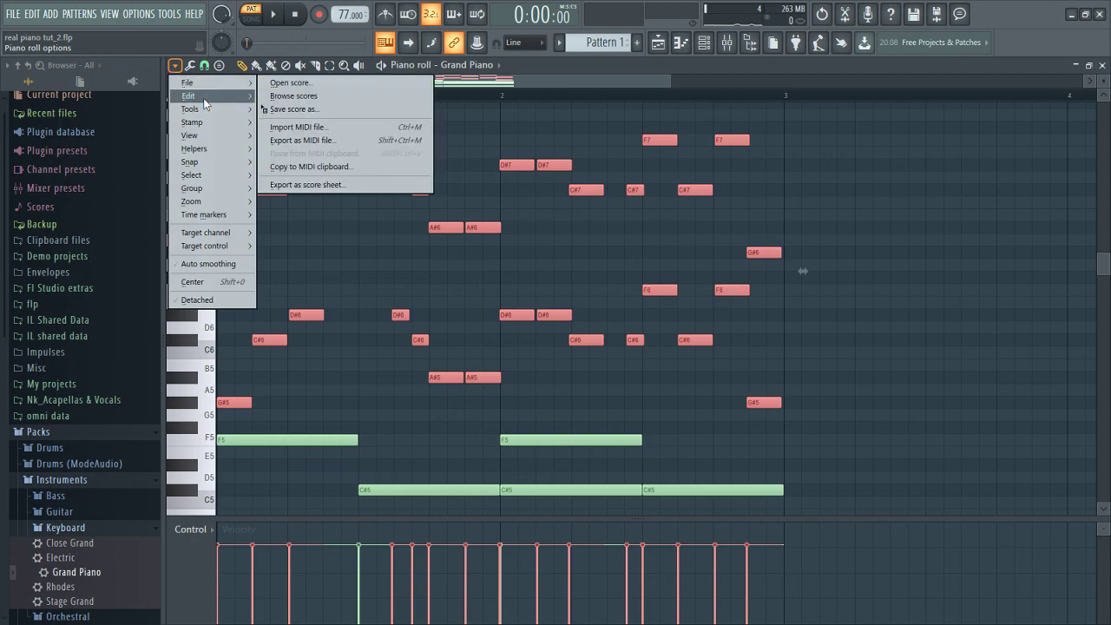
{"action": "mouse_move", "coordinate": [255, 114]}
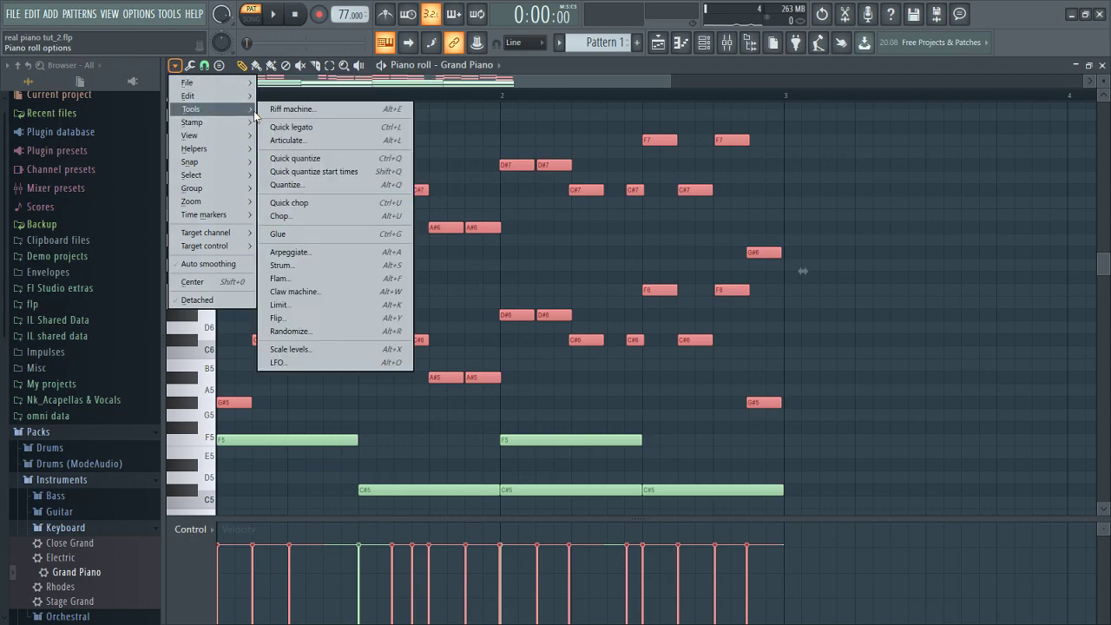
{"action": "left_click", "coordinate": [322, 329]}
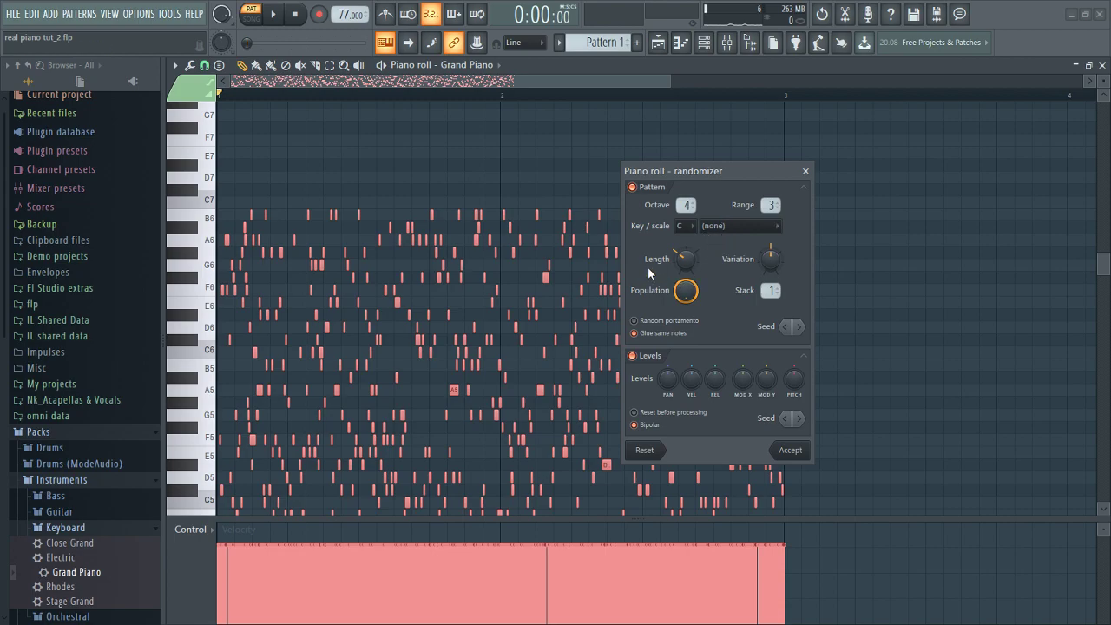
{"action": "key", "text": "space"}
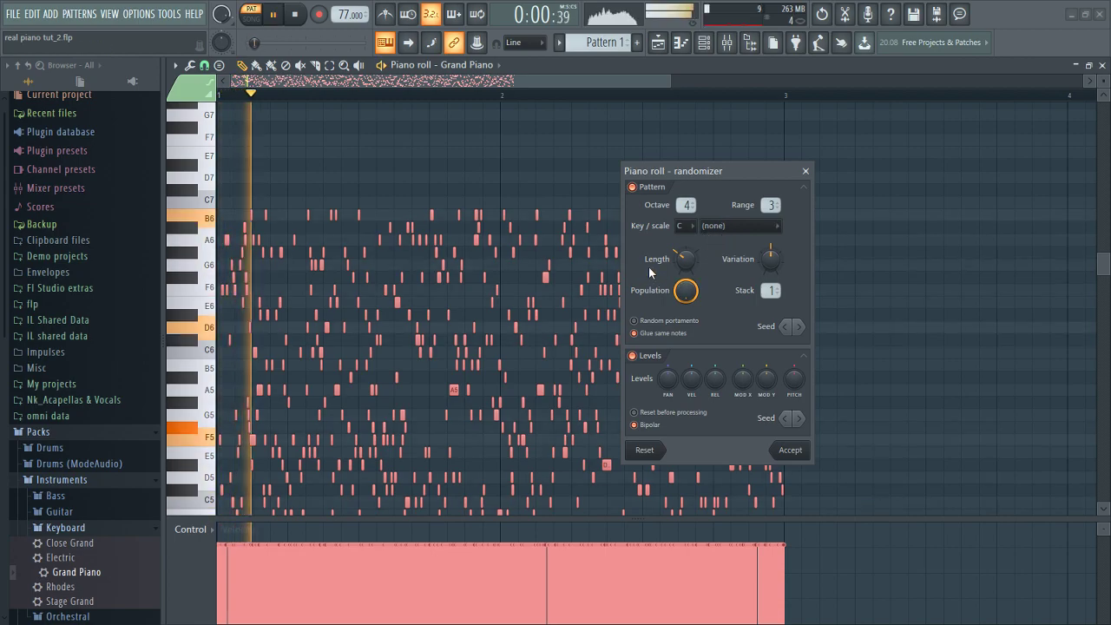
{"action": "key", "text": "space"}
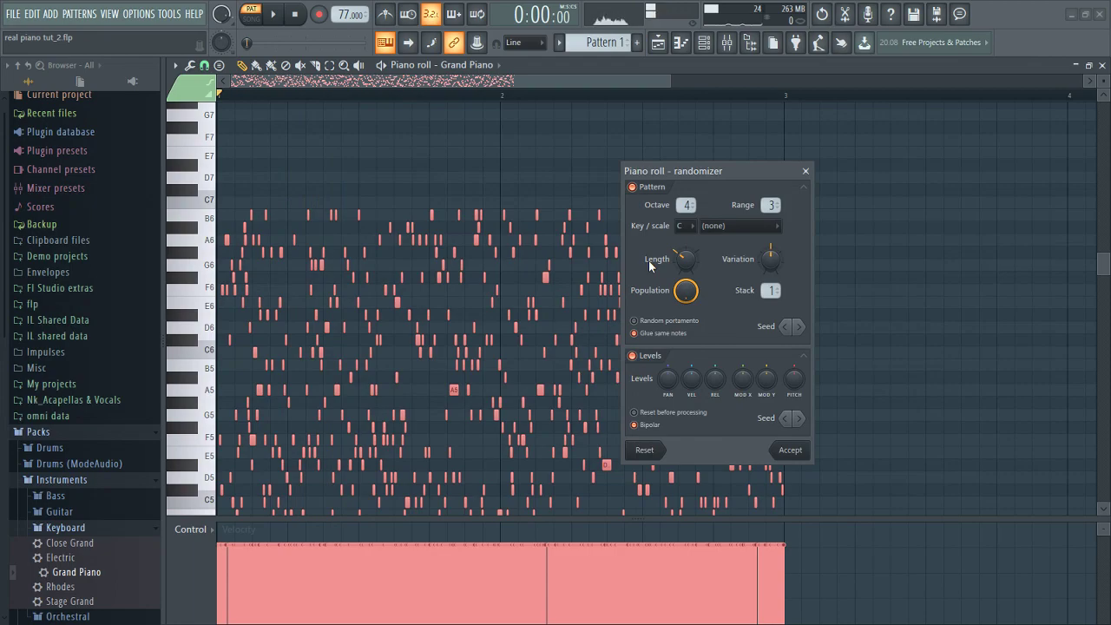
Turn off the randomizer's pattern generation, slightly randomize the melody velocities, apply it and play back the result
{"action": "left_click", "coordinate": [633, 187]}
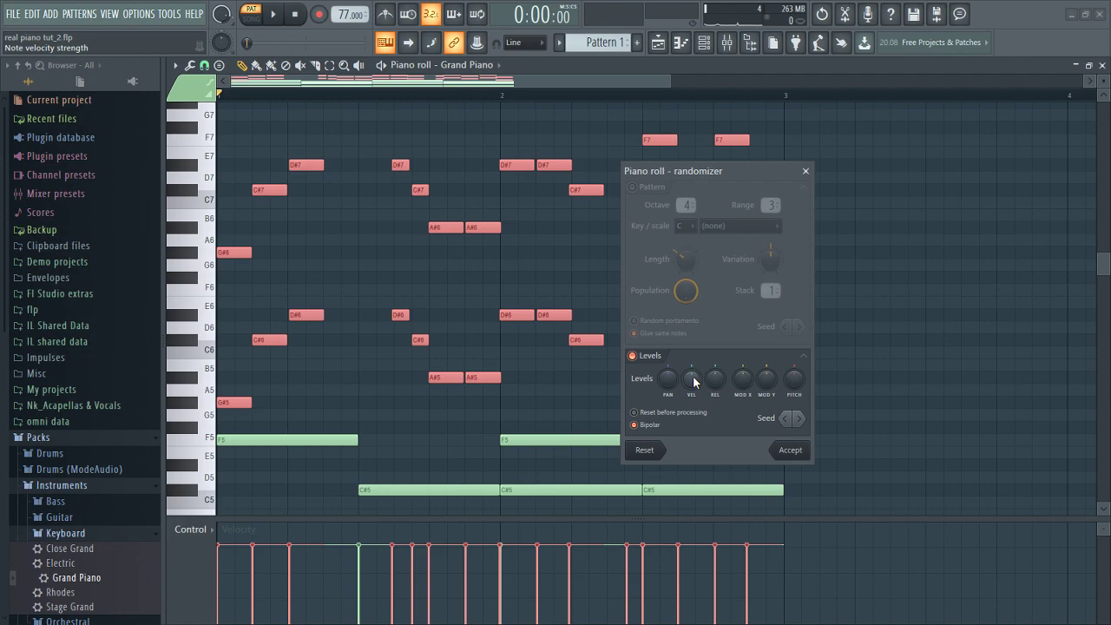
{"action": "left_click_drag", "start_coordinate": [691, 379], "coordinate": [691, 358]}
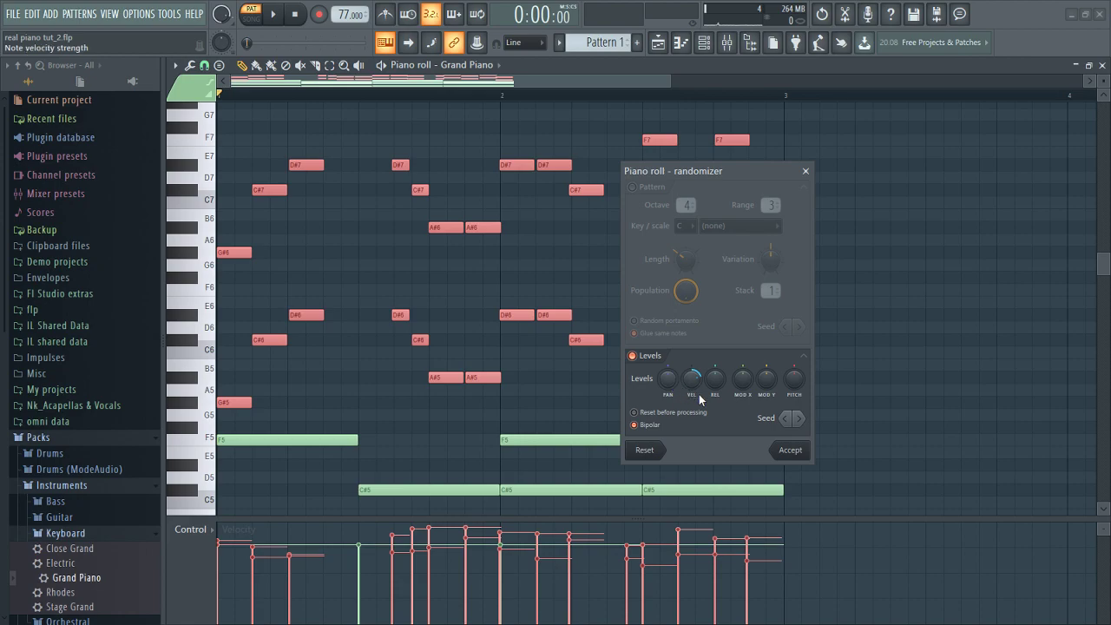
{"action": "left_click", "coordinate": [789, 449]}
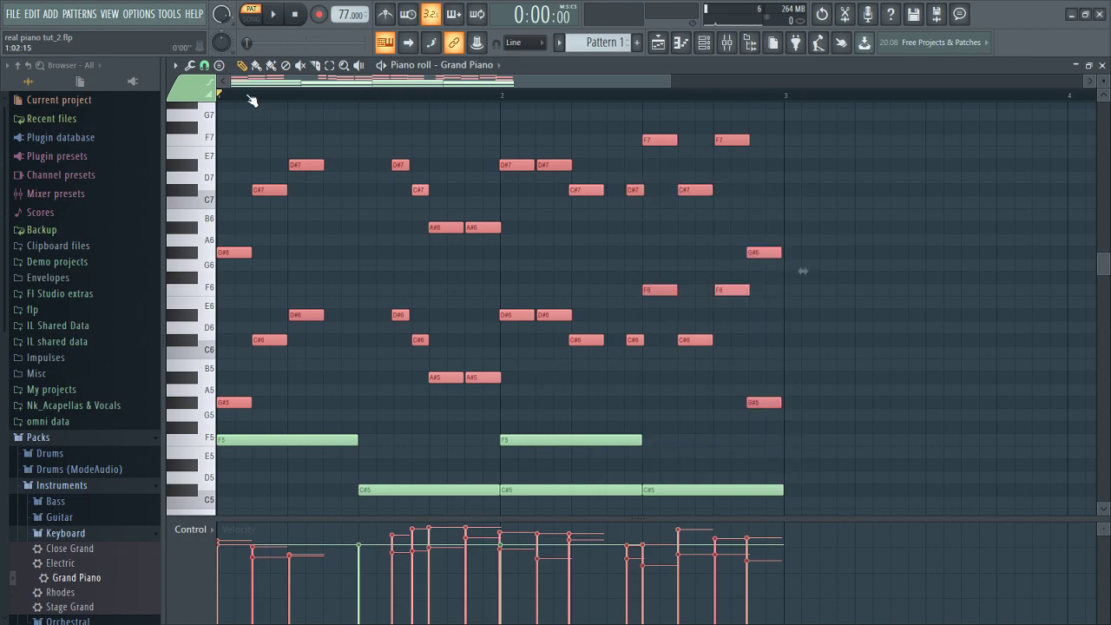
{"action": "key", "text": "space"}
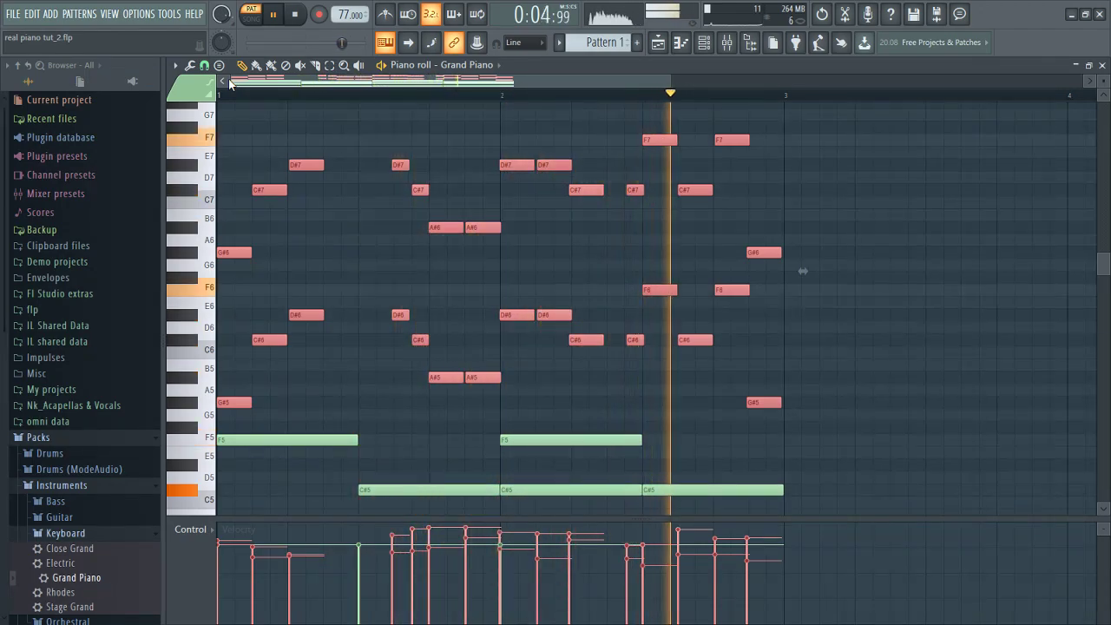
{"action": "key", "text": "space"}
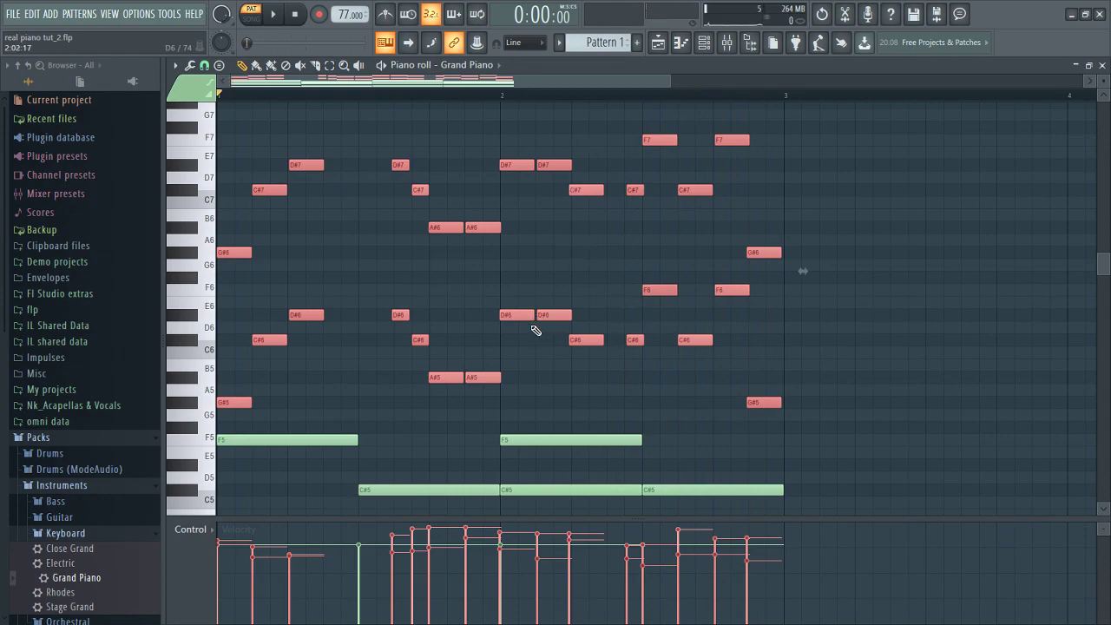
Select the chord notes between the bass layer and the melody and open the Strum tool on them
{"action": "scroll", "coordinate": [509, 310], "scroll_direction": "down", "scroll_amount": 5}
{"action": "scroll", "coordinate": [460, 280], "scroll_direction": "down", "scroll_amount": 3}
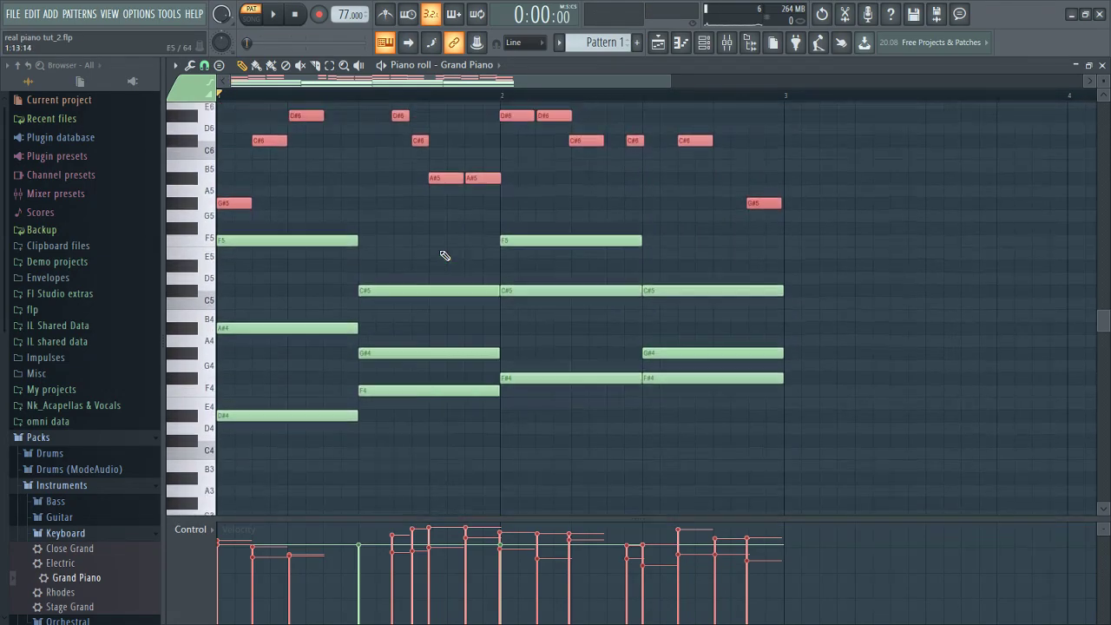
{"action": "left_click_drag", "start_coordinate": [283, 235], "coordinate": [752, 460]}
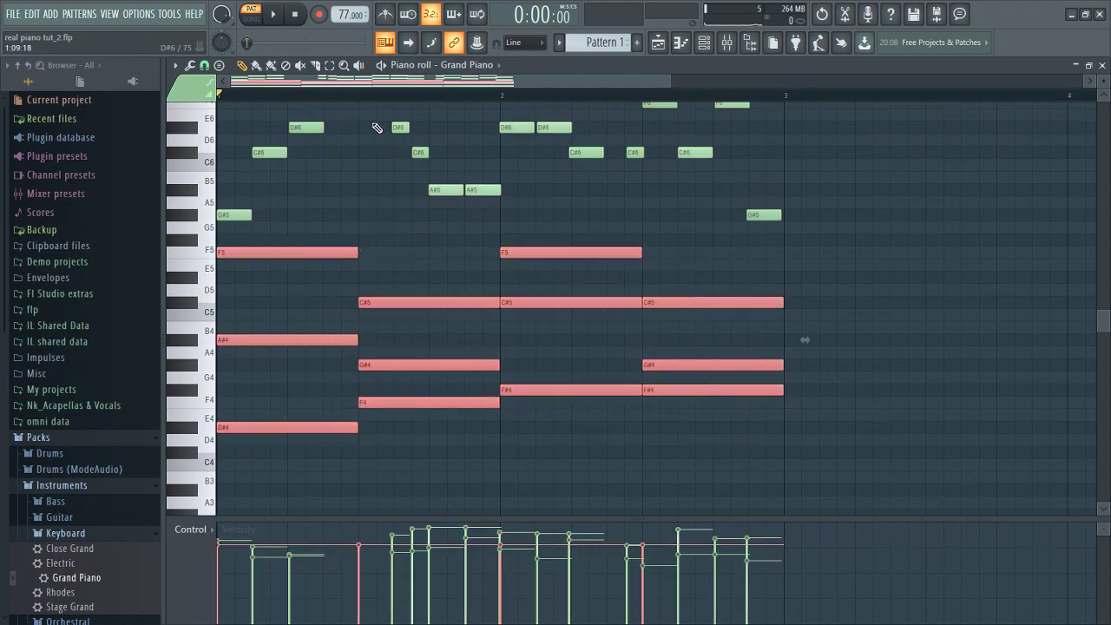
{"action": "left_click", "coordinate": [192, 69]}
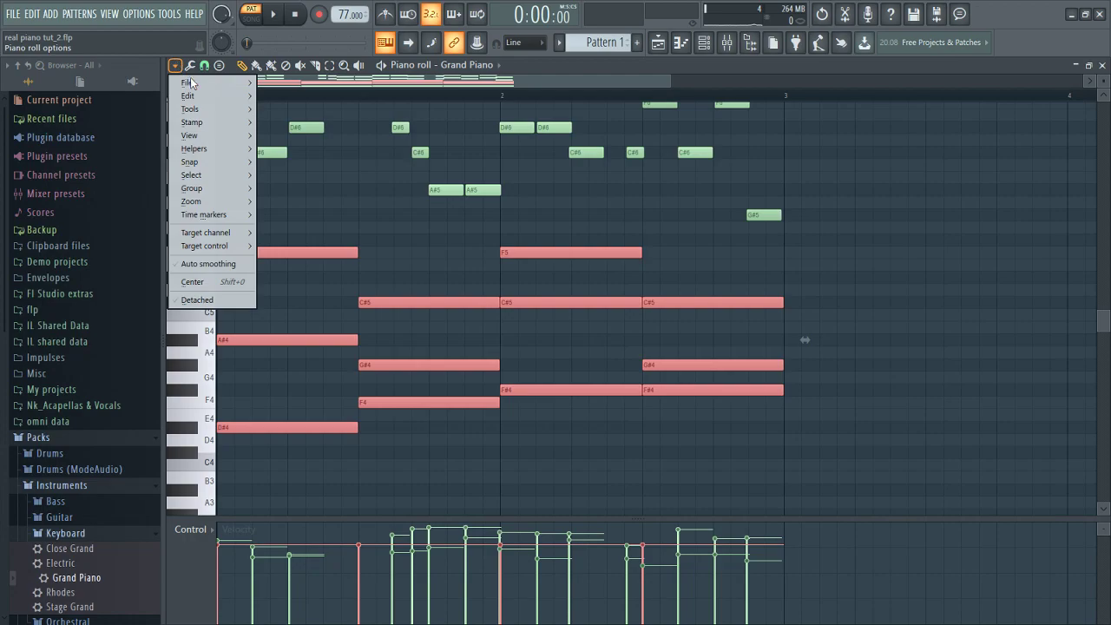
{"action": "mouse_move", "coordinate": [211, 109]}
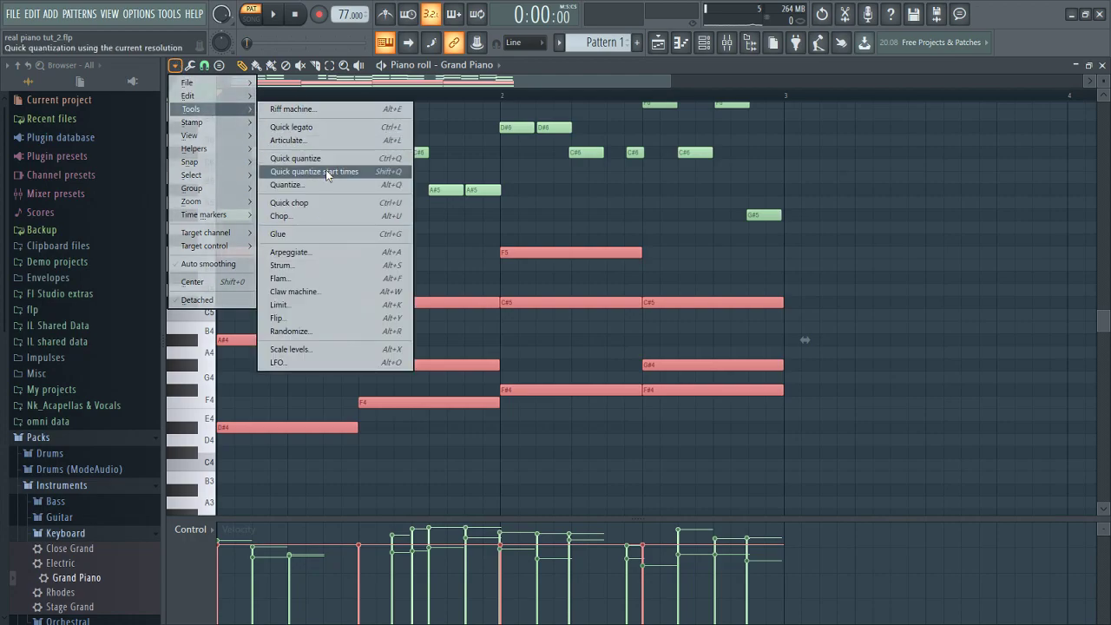
{"action": "left_click", "coordinate": [324, 264]}
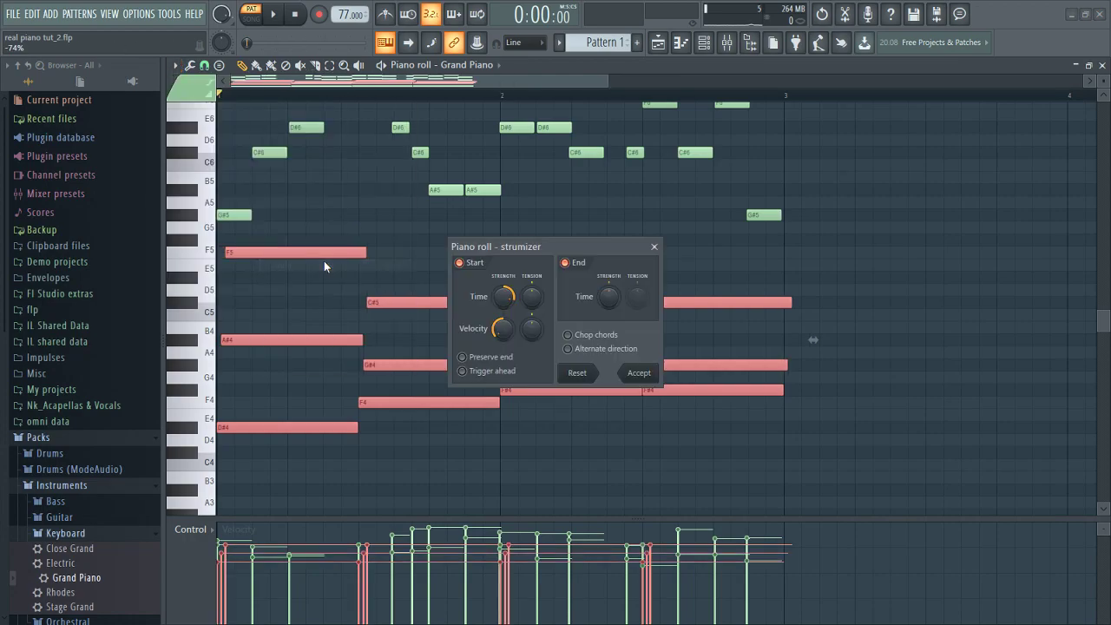
Try out the strum's start time strength, lower its start time tension, and reduce the time strength to zero
{"action": "left_click_drag", "start_coordinate": [589, 252], "coordinate": [862, 143]}
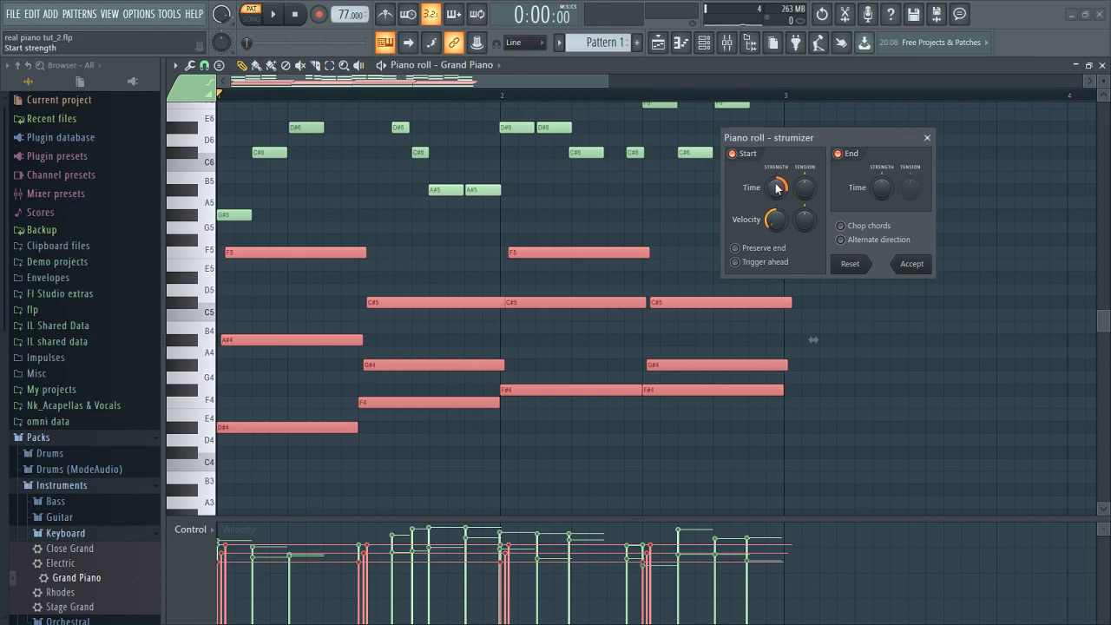
{"action": "mouse_move", "coordinate": [814, 340]}
{"action": "left_mouse_down"}
{"action": "mouse_move", "coordinate": [853, 340]}
{"action": "mouse_move", "coordinate": [813, 340]}
{"action": "left_mouse_up"}
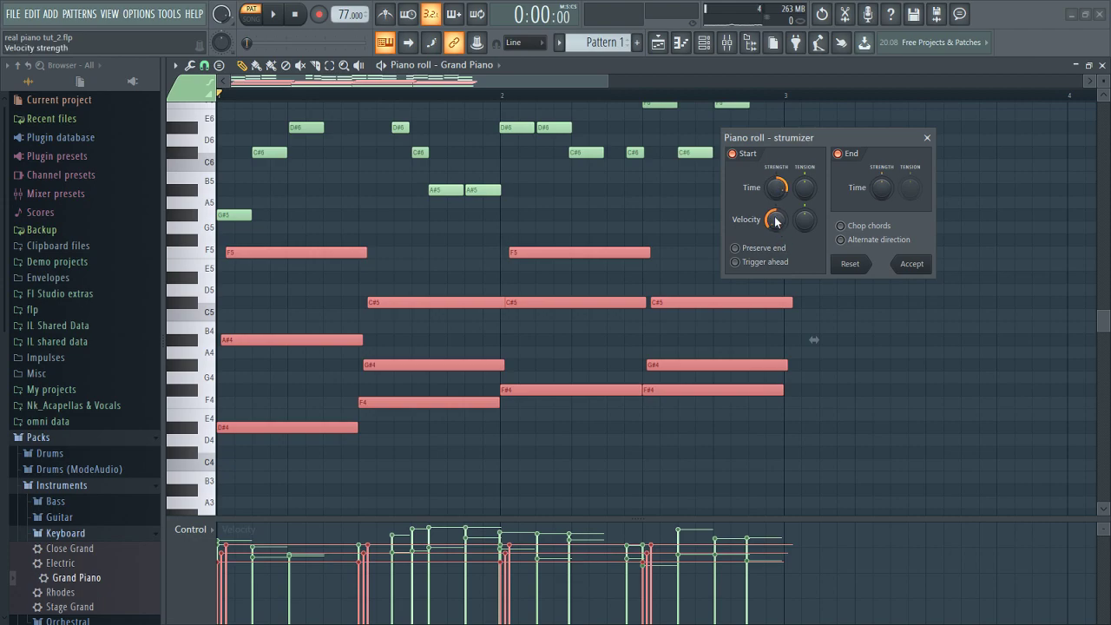
{"action": "left_click_drag", "start_coordinate": [814, 340], "coordinate": [840, 340]}
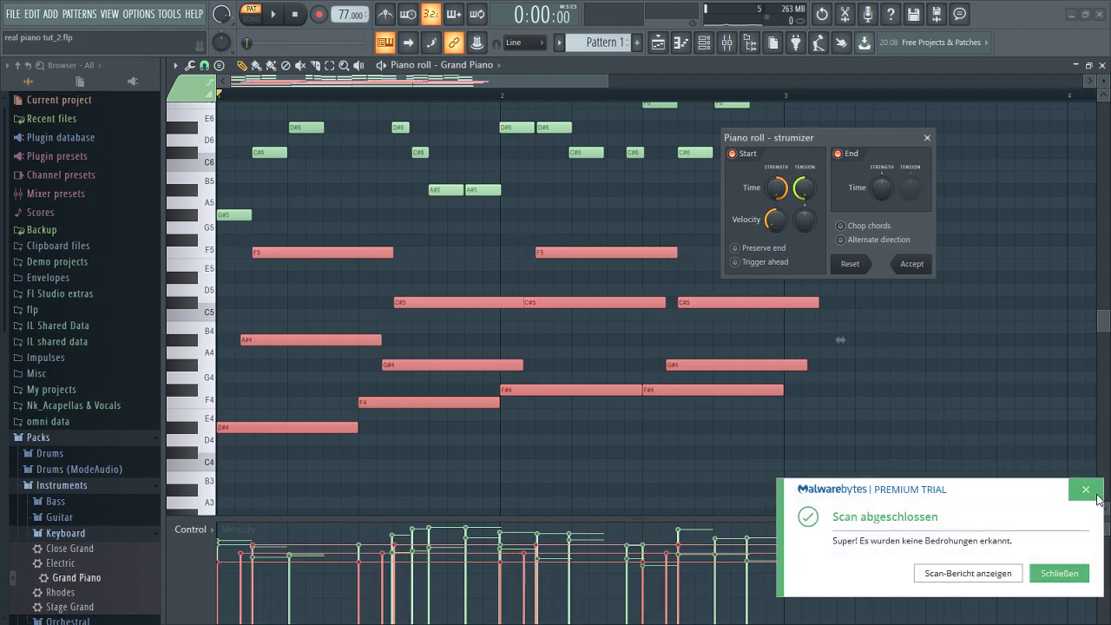
{"action": "left_click", "coordinate": [1085, 491]}
{"action": "left_click_drag", "start_coordinate": [777, 188], "coordinate": [746, 188]}
{"action": "left_click_drag", "start_coordinate": [809, 340], "coordinate": [804, 340]}
{"action": "mouse_move", "coordinate": [882, 186]}
{"action": "left_mouse_down"}
{"action": "mouse_move", "coordinate": [882, 144]}
{"action": "mouse_move", "coordinate": [882, 187]}
{"action": "left_mouse_up"}
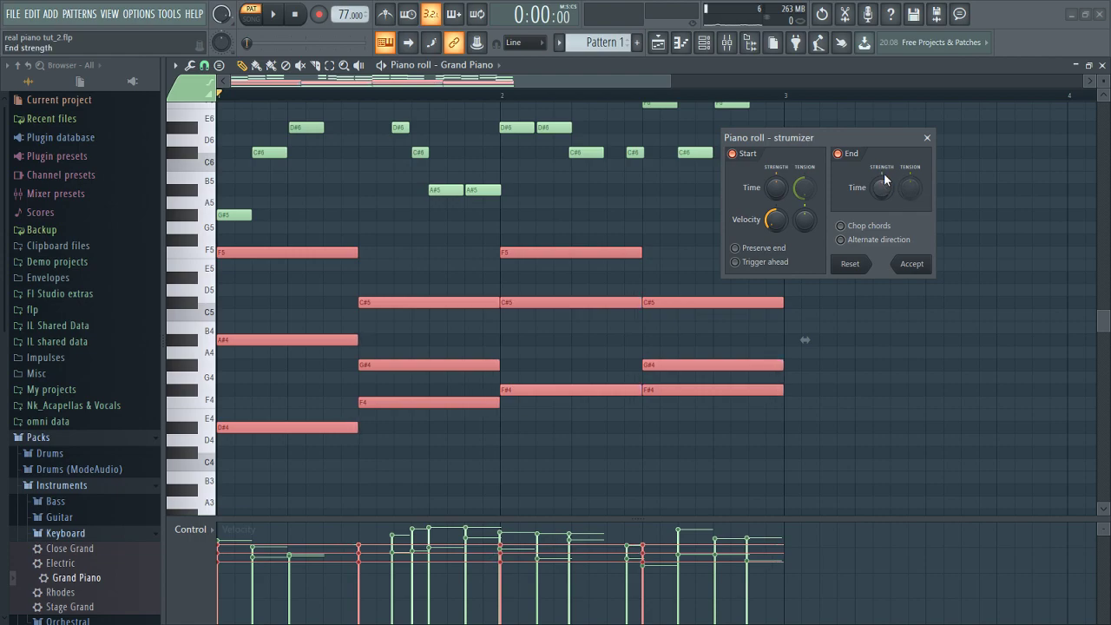
Raise the strum's start time strength moderately, preserve the note ends, apply the strum and play back the pattern
{"action": "left_click_drag", "start_coordinate": [776, 188], "coordinate": [777, 168]}
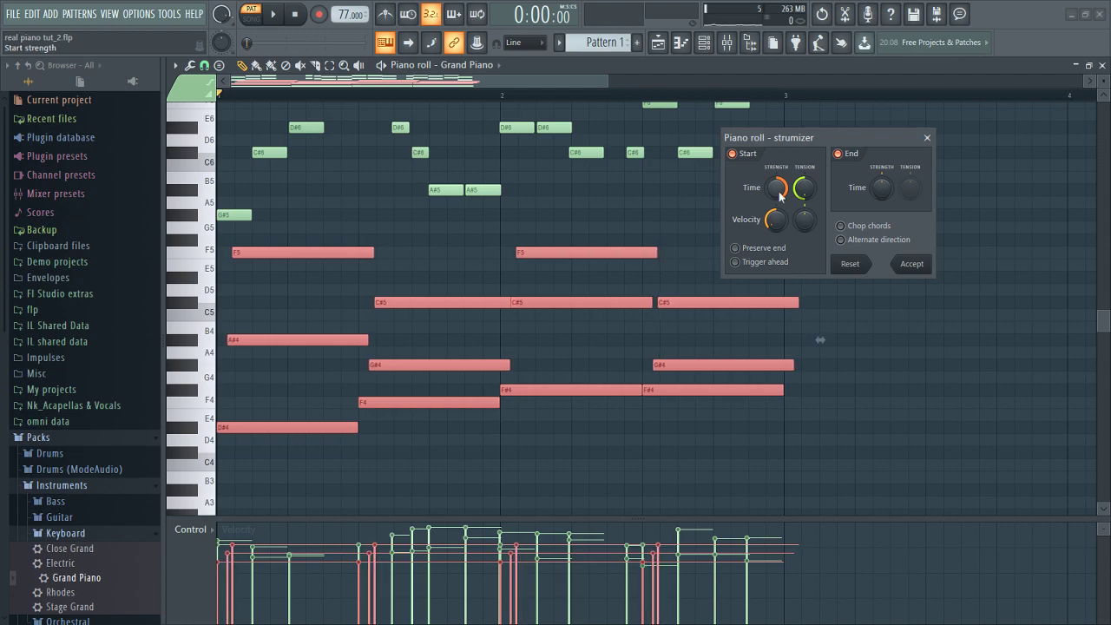
{"action": "left_click", "coordinate": [764, 249]}
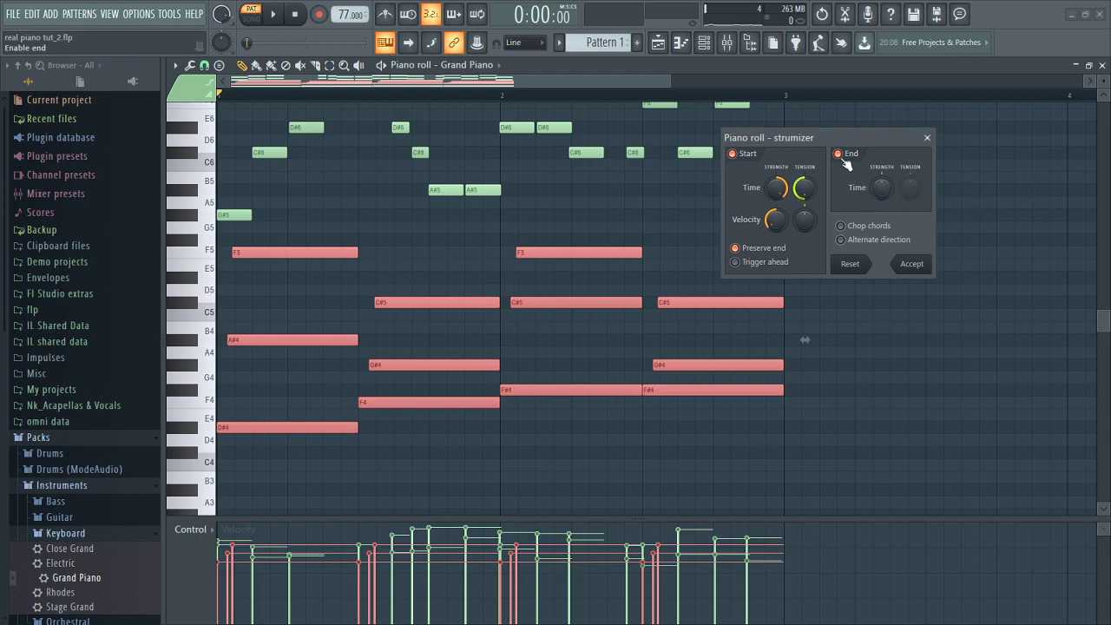
{"action": "left_click", "coordinate": [907, 261]}
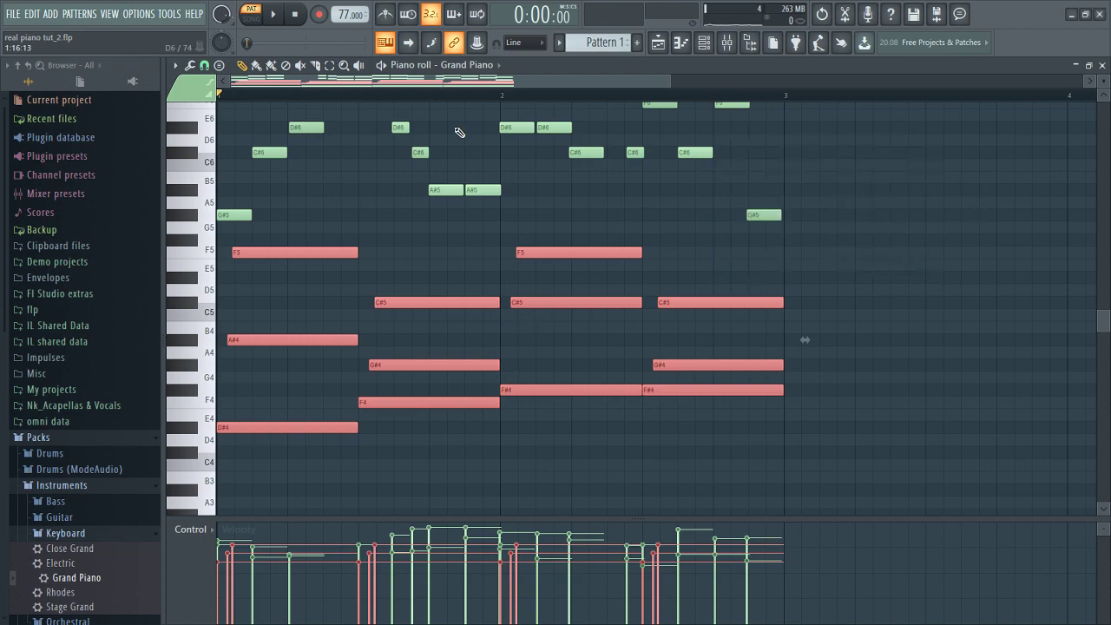
{"action": "left_click", "coordinate": [272, 14]}
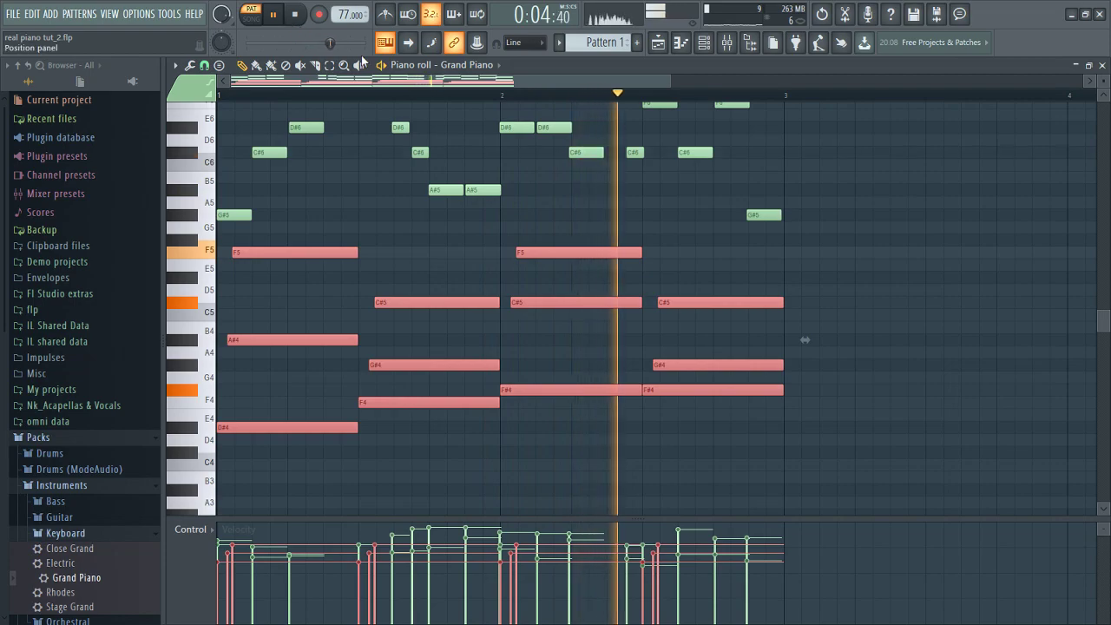
{"action": "scroll", "coordinate": [451, 233], "scroll_direction": "up", "scroll_amount": 4}
{"action": "key", "text": "space"}
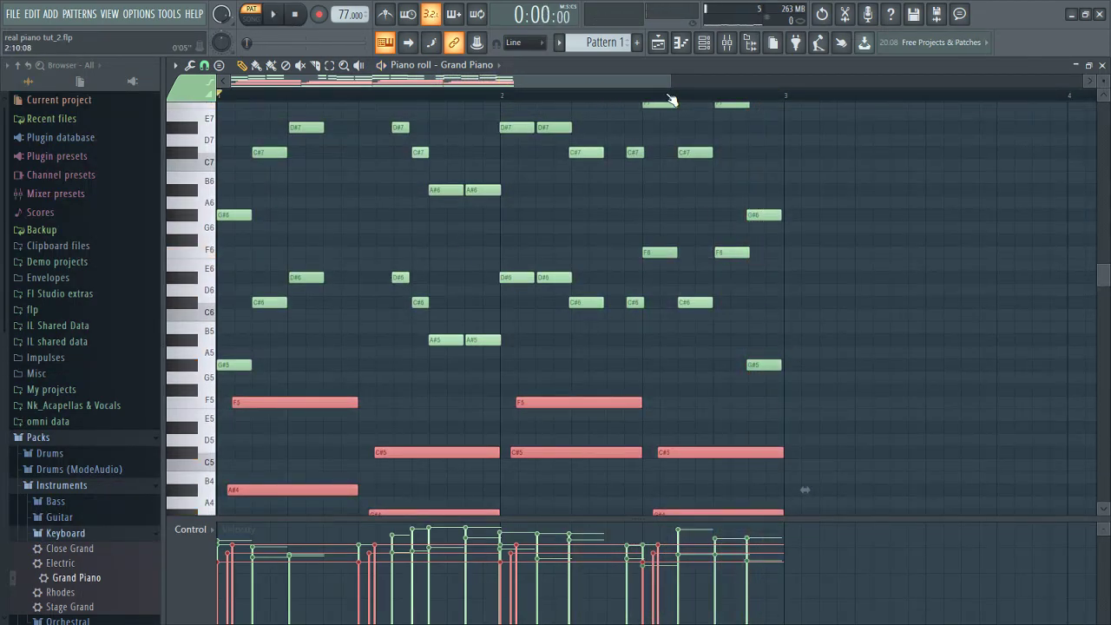
Raise the wet level of Fruity Reeverb 2 on mixer Insert 1 to 84% during playback, stop, and return to the piano roll
{"action": "left_click", "coordinate": [727, 44]}
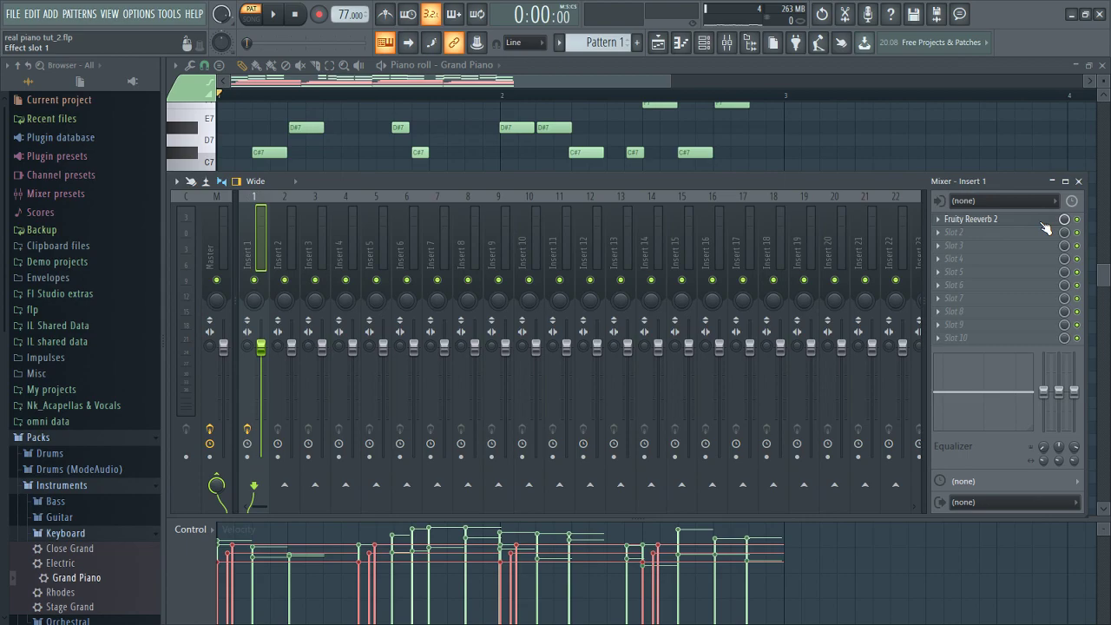
{"action": "key", "text": "space"}
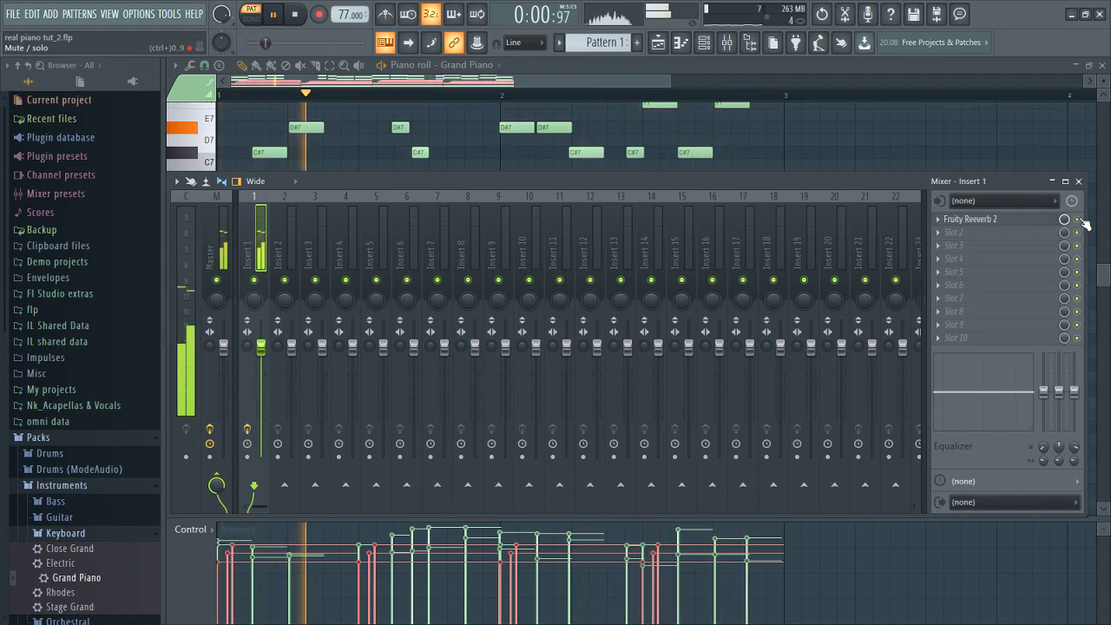
{"action": "left_click", "coordinate": [990, 219]}
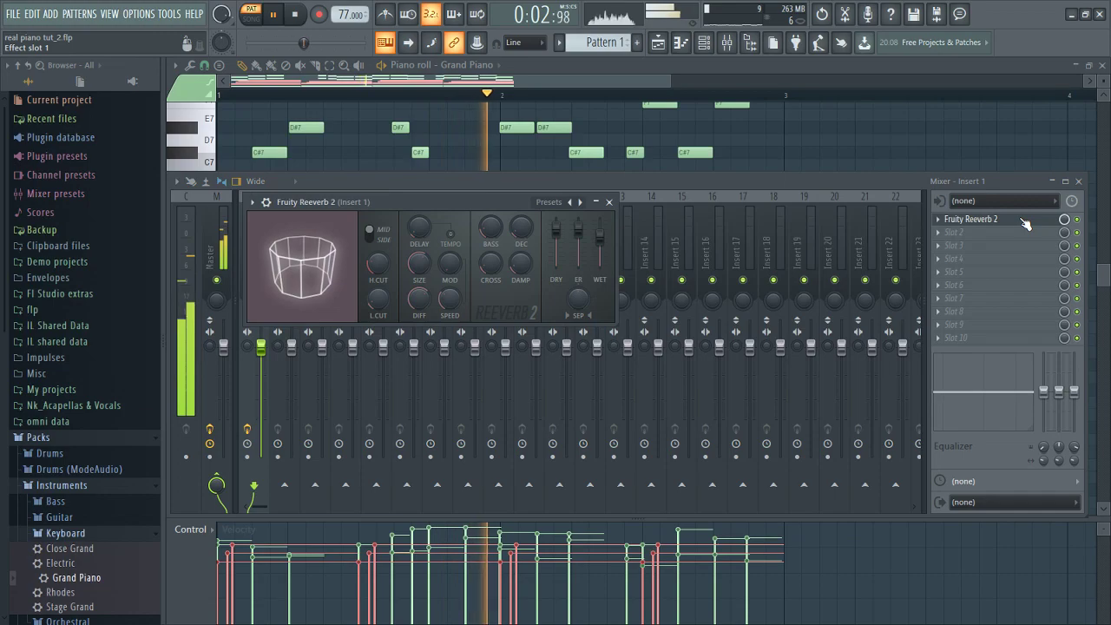
{"action": "mouse_move", "coordinate": [601, 245]}
{"action": "left_mouse_down"}
{"action": "mouse_move", "coordinate": [599, 224]}
{"action": "mouse_move", "coordinate": [599, 237]}
{"action": "left_mouse_up"}
{"action": "key", "text": "space"}
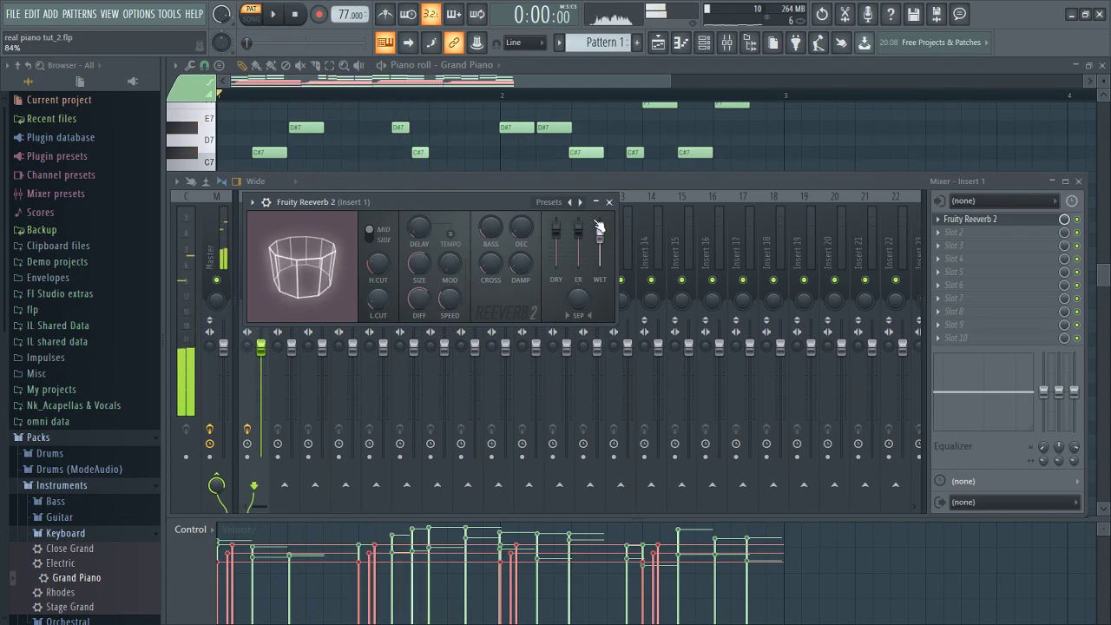
{"action": "left_click", "coordinate": [608, 202]}
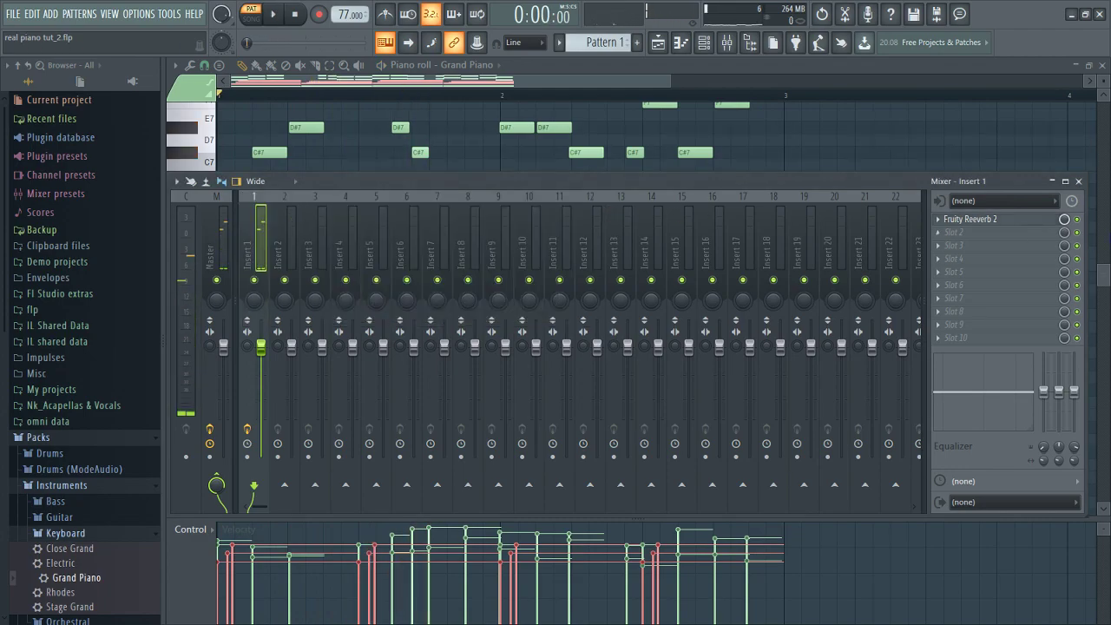
{"action": "left_click", "coordinate": [1080, 183]}
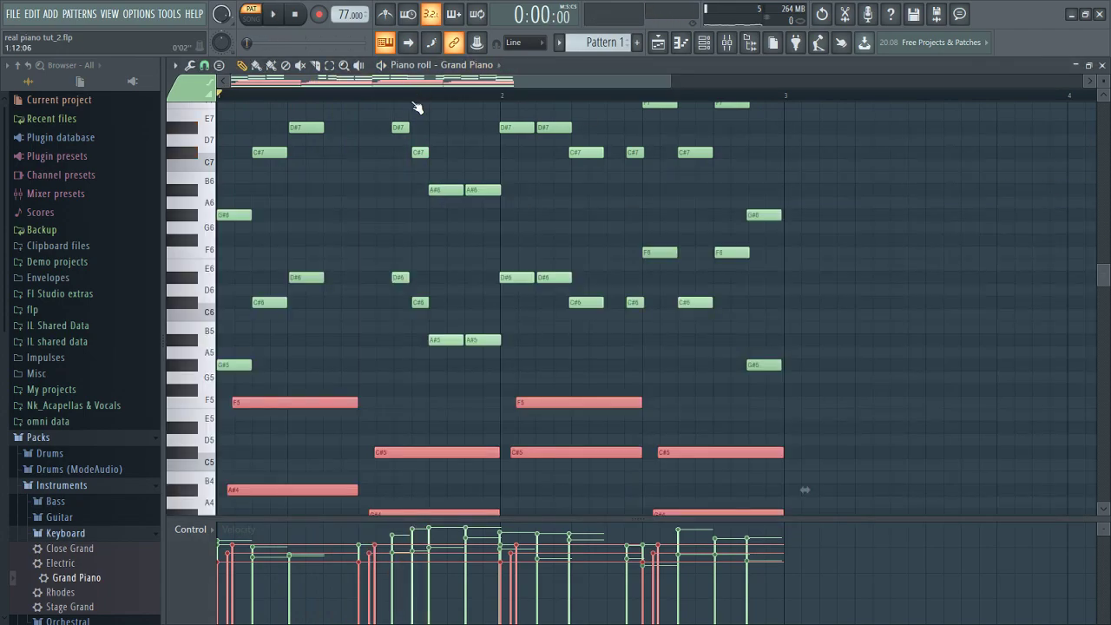
{"action": "scroll", "coordinate": [437, 249], "scroll_direction": "down", "scroll_amount": 4}
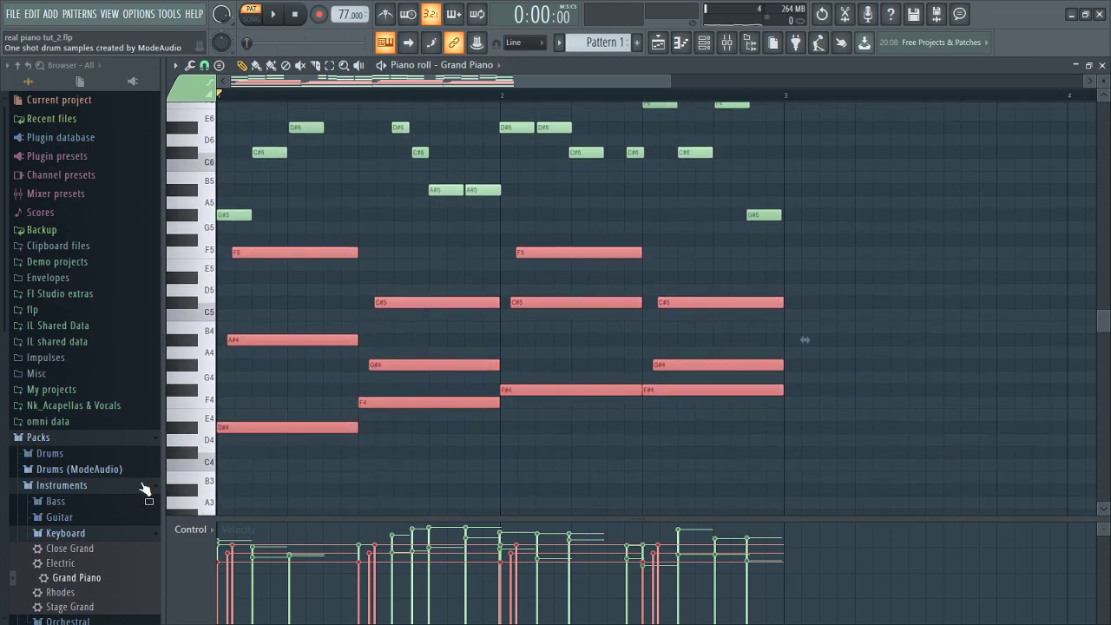